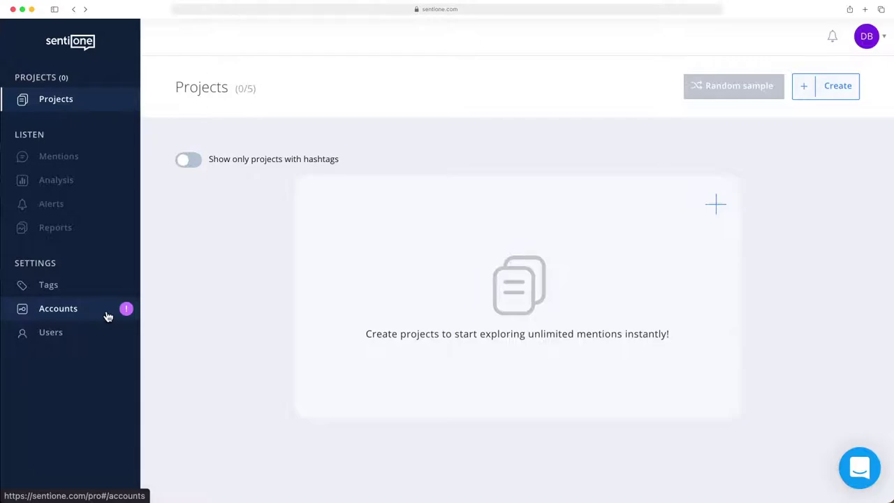
- Connect a Facebook account as a monitoring source, entering the account password to log in and authorise it
left_click(108, 317)
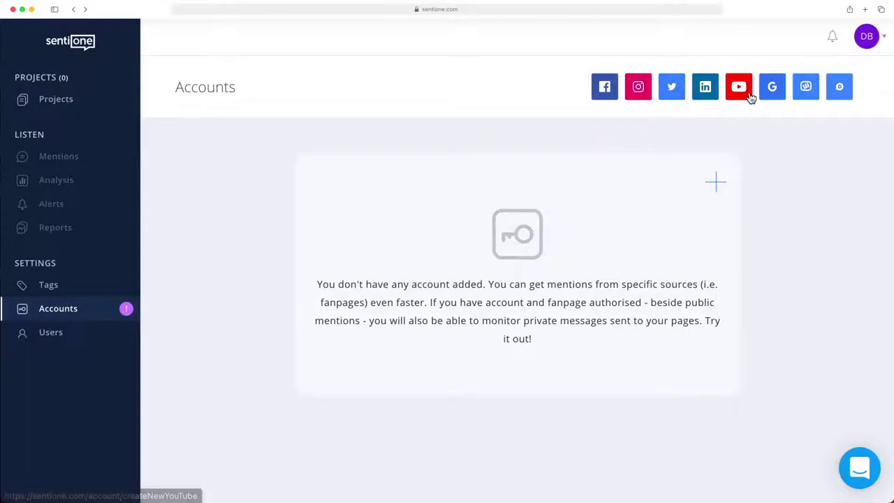
left_click(603, 93)
type("••••••••")
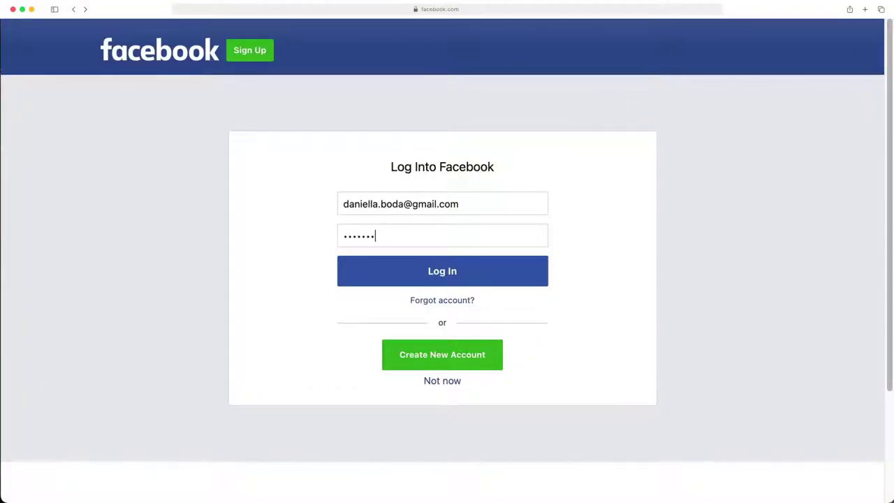
left_click(466, 274)
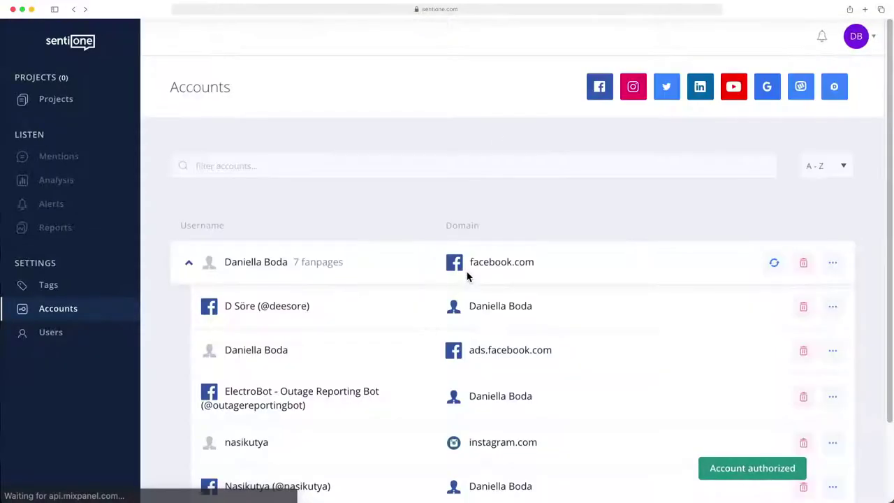
- Create a new project with Brand as the monitoring objective
left_click(90, 112)
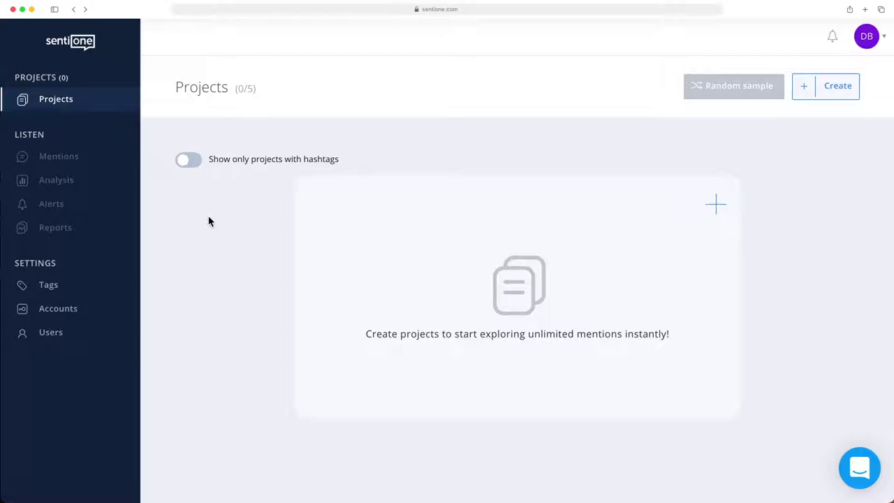
left_click(806, 93)
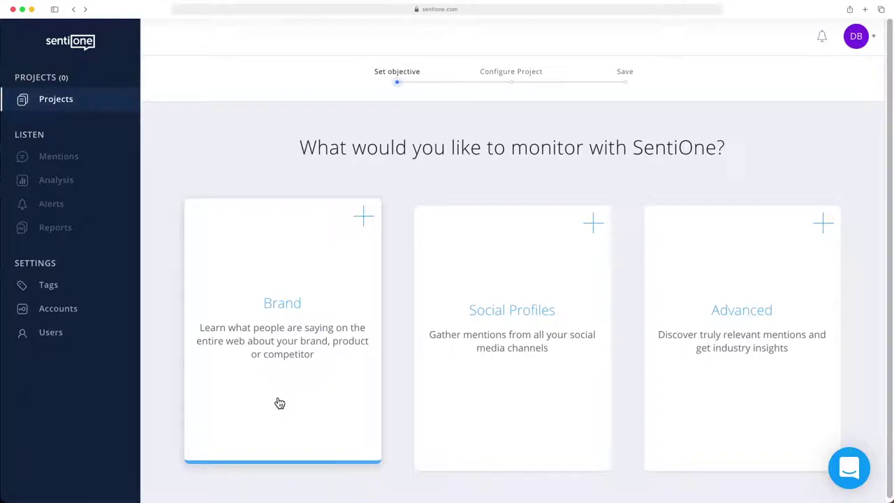
left_click(280, 404)
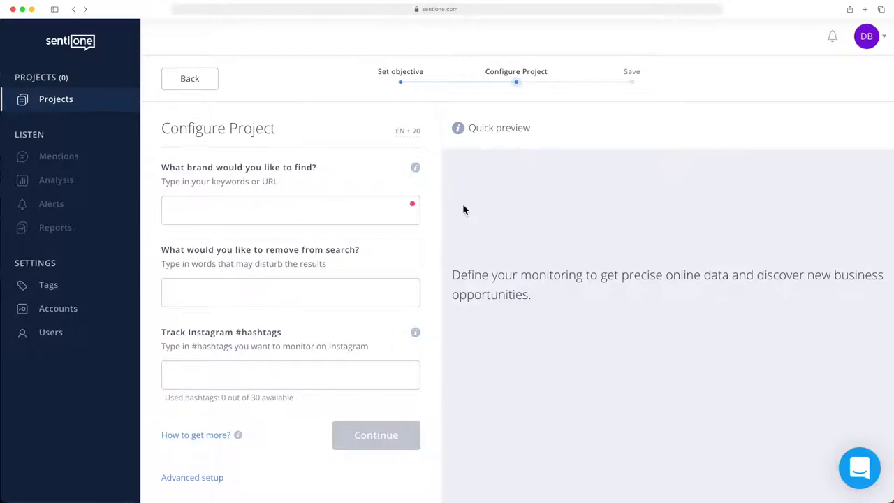
- Restrict the project's monitoring languages to English only and save the selection
left_click(409, 133)
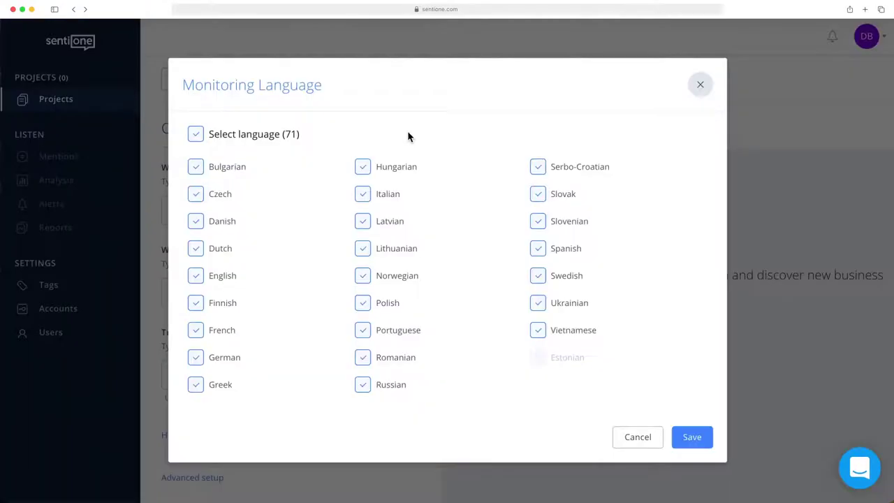
left_click(196, 136)
left_click(194, 278)
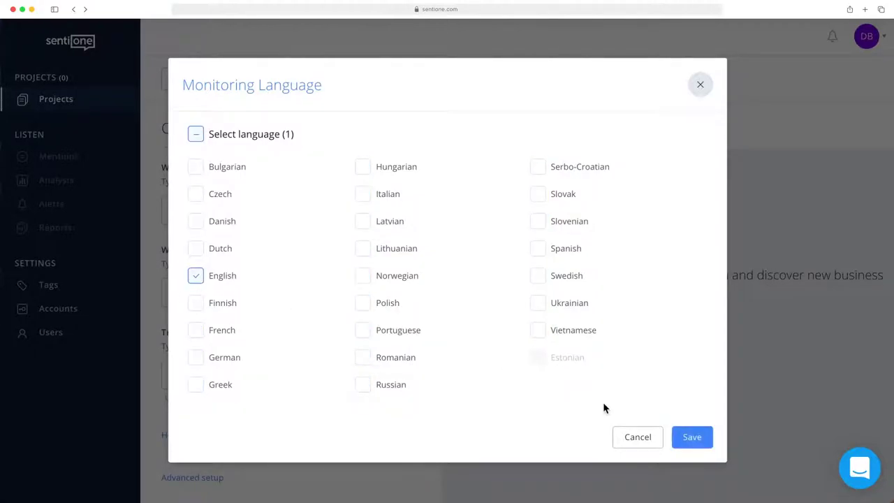
left_click(694, 434)
- Add the brand search keywords iphone, "apple phone" and apple AND phone to the project
left_click(295, 209)
type("iphone")
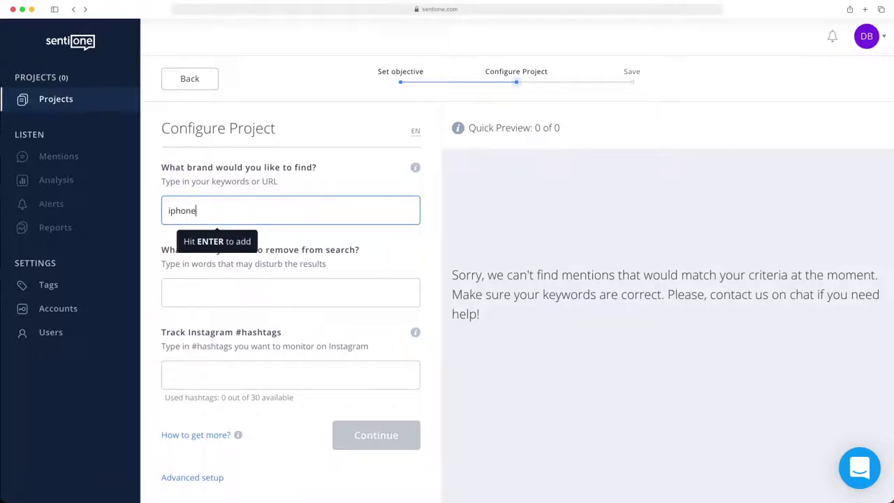
key("Return")
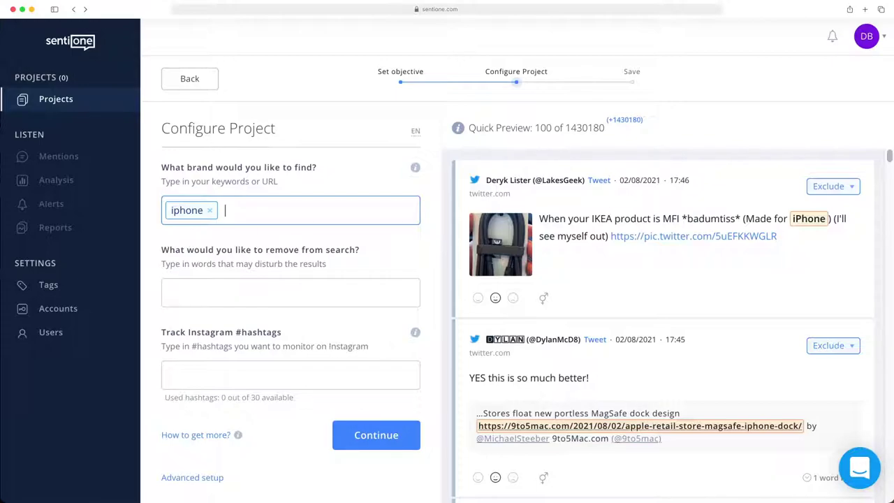
type("\"apple phone\"")
key("Return")
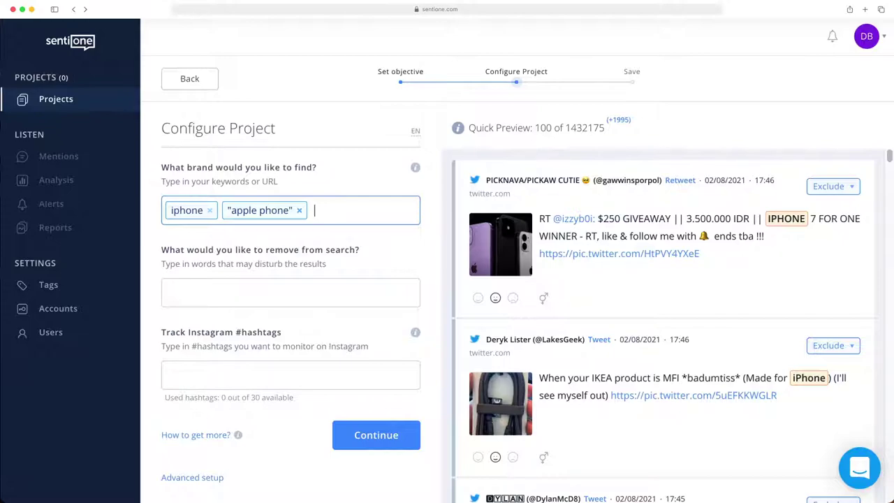
type("apple")
type(" AND phone")
key("Return")
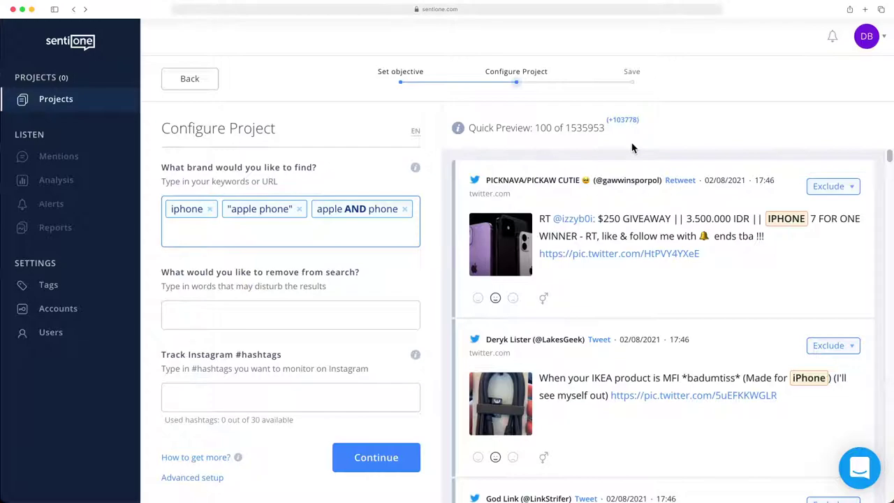
- Exclude the other Apple product words macbook, imac, ipad and ipod from the search
scroll(639, 248, "down", 3)
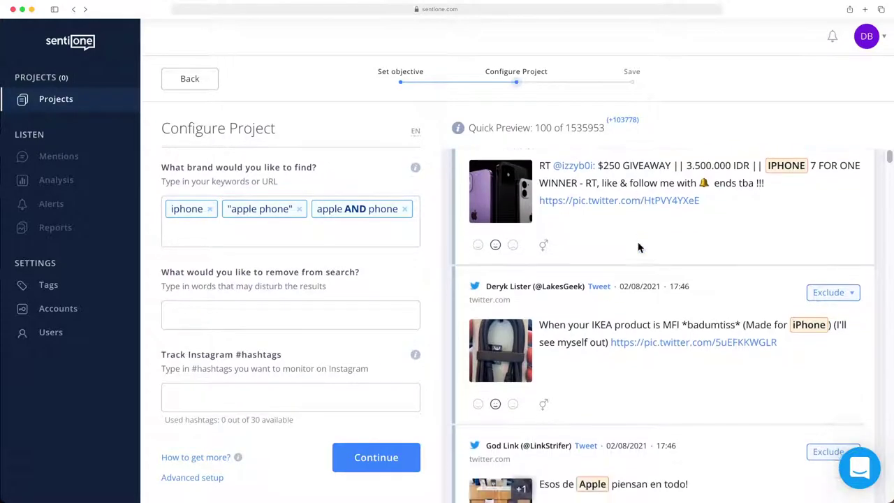
scroll(639, 247, "down", 6)
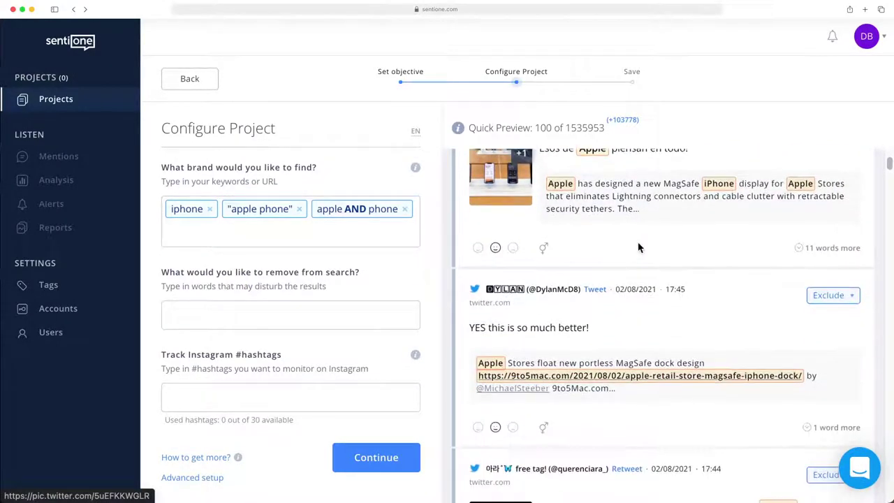
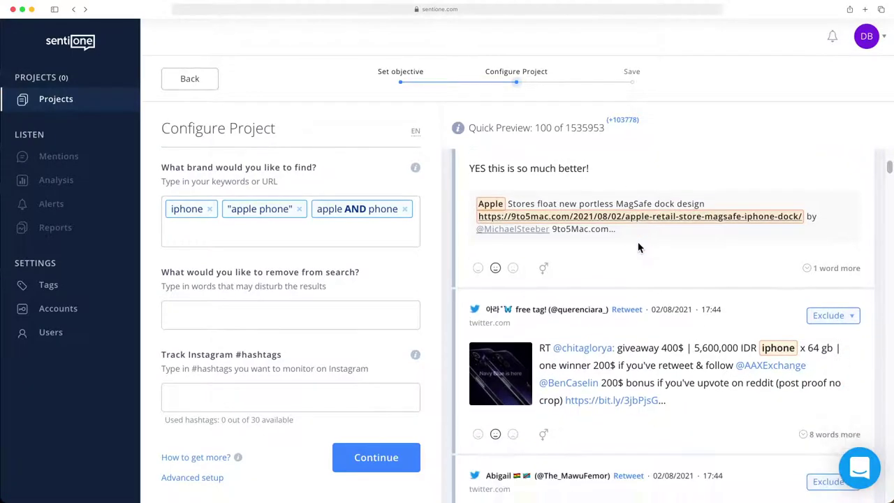
scroll(638, 246, "down", 5)
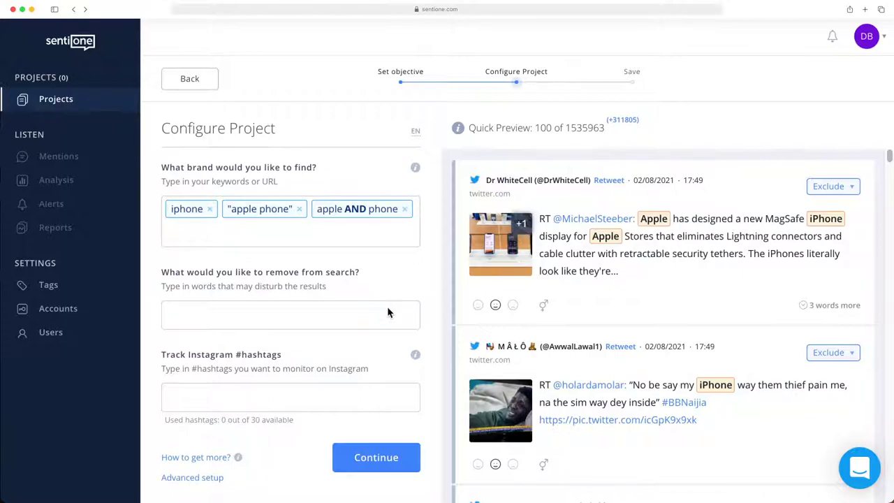
left_click(323, 316)
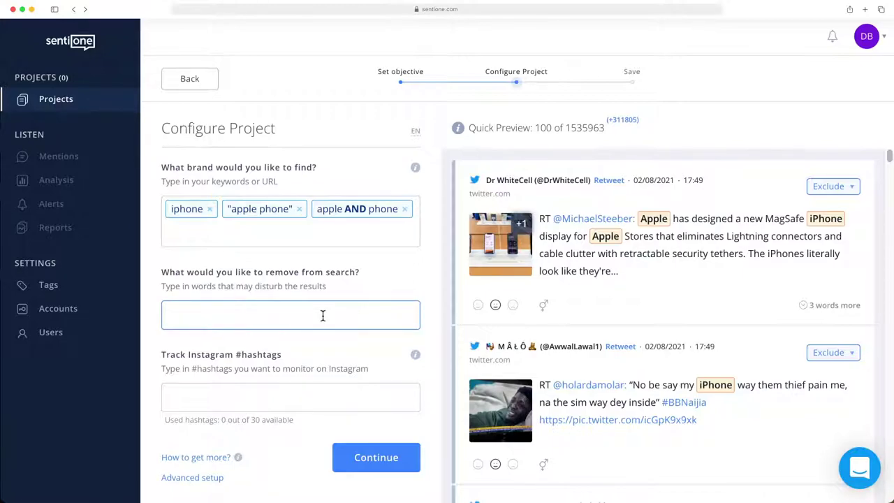
type("macbook")
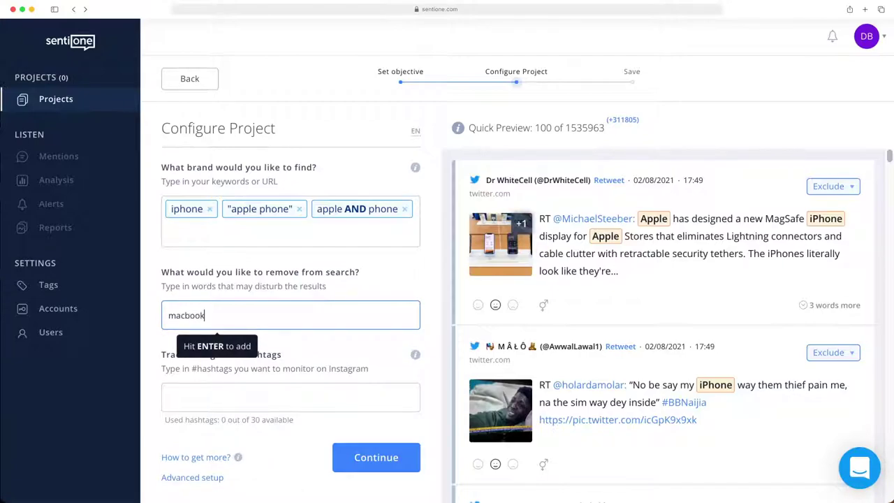
key("Return")
type("imac")
key("Return")
type("ipad")
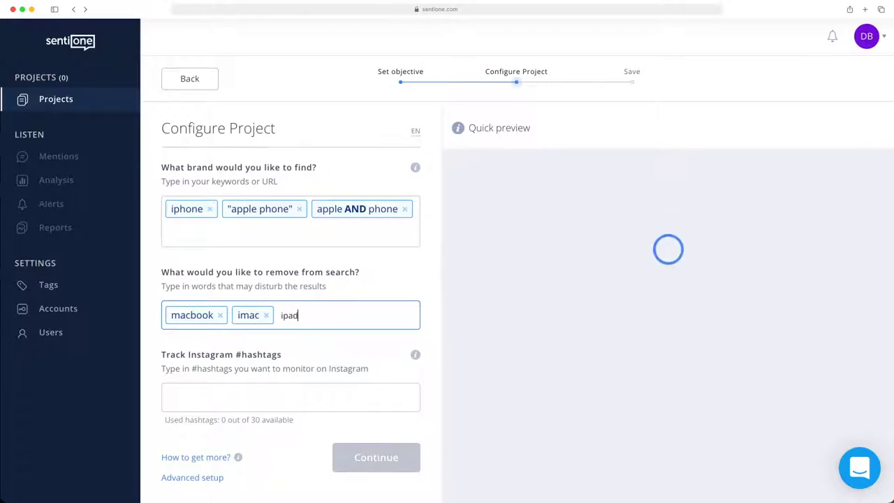
key("Return")
type("ipod")
key("Return")
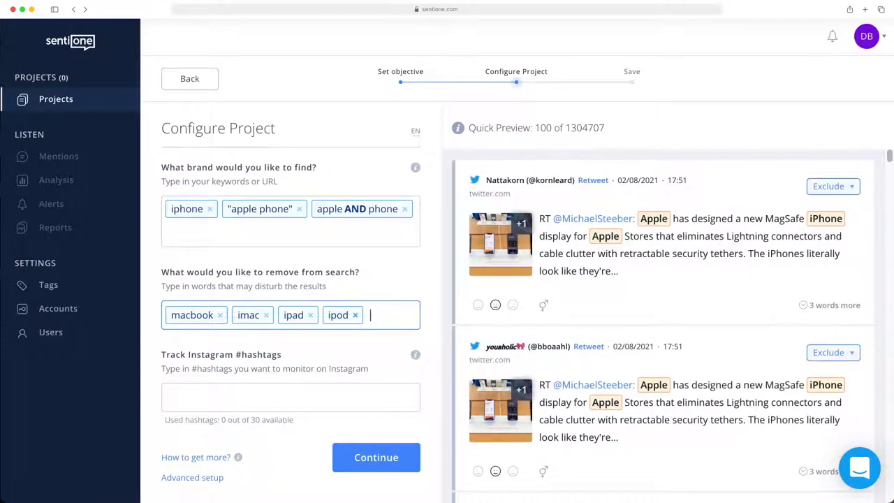
- Exclude the food-related words diet, healthy, organic, smoothie and fruit* from the search
type("diet")
key("Return")
type("healt")
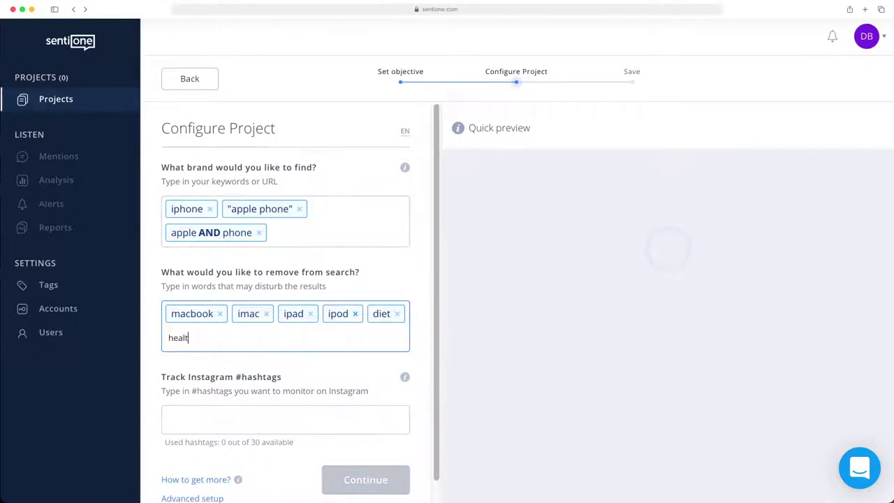
type("hy")
key("Return")
type("organic")
key("Return")
type("smooth")
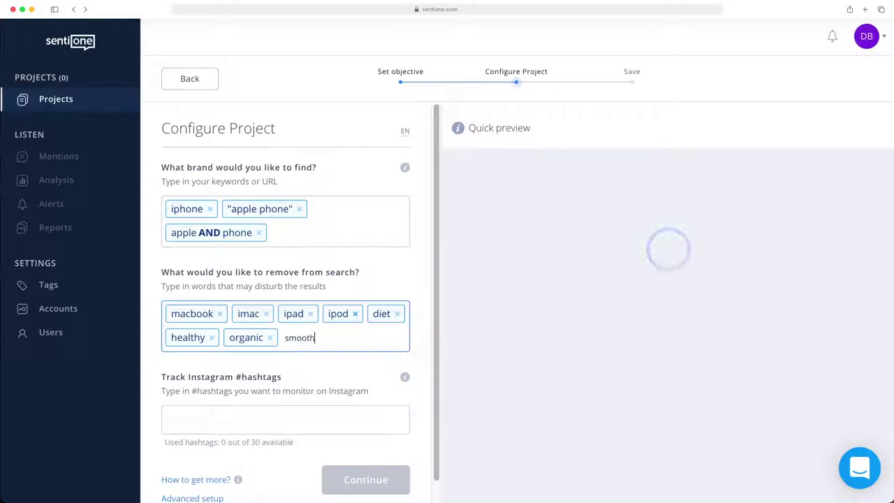
type("ie")
key("Return")
type("fruit*")
key("Return")
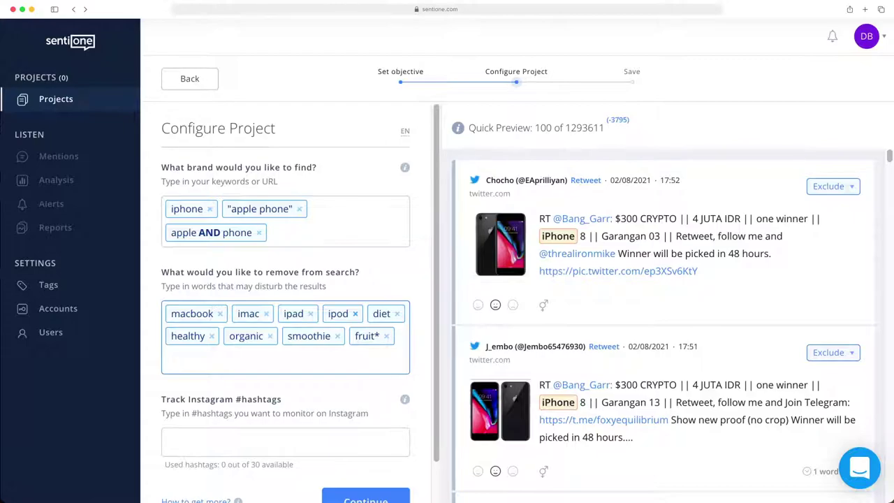
- View the exclusion options for the first mention in the quick preview without applying any
left_click(876, 181)
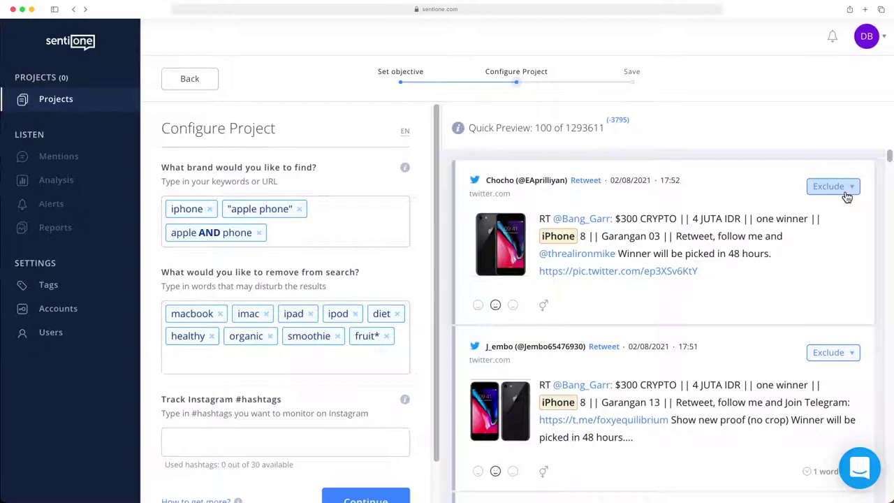
left_click(846, 197)
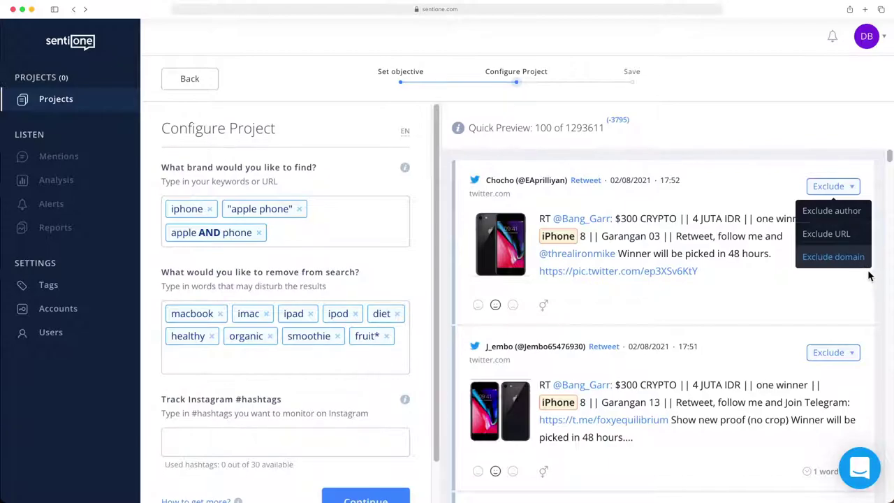
left_click(878, 287)
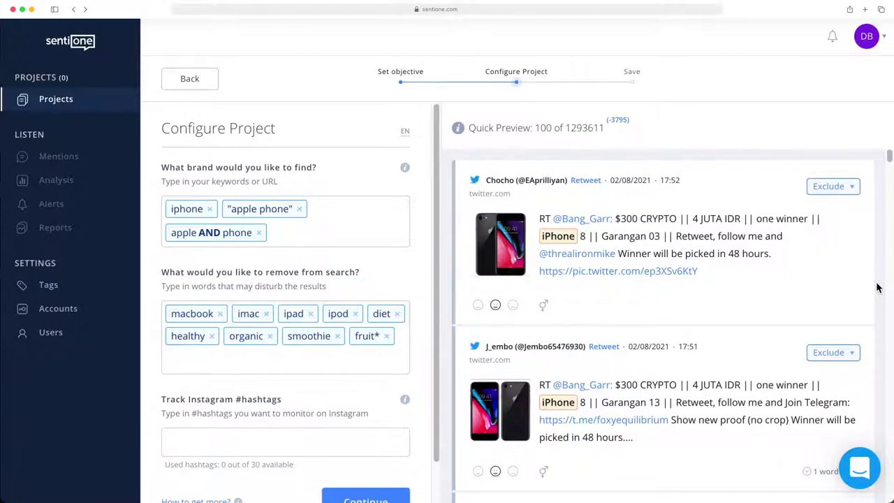
- Continue without Instagram hashtags and save the project as iPhone with the daily summary alert turned off
scroll(314, 389, "down", 2)
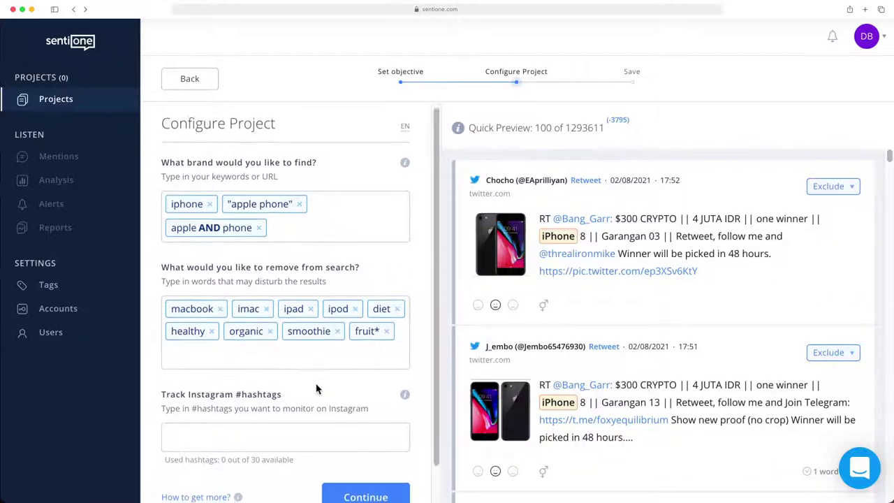
left_click(294, 396)
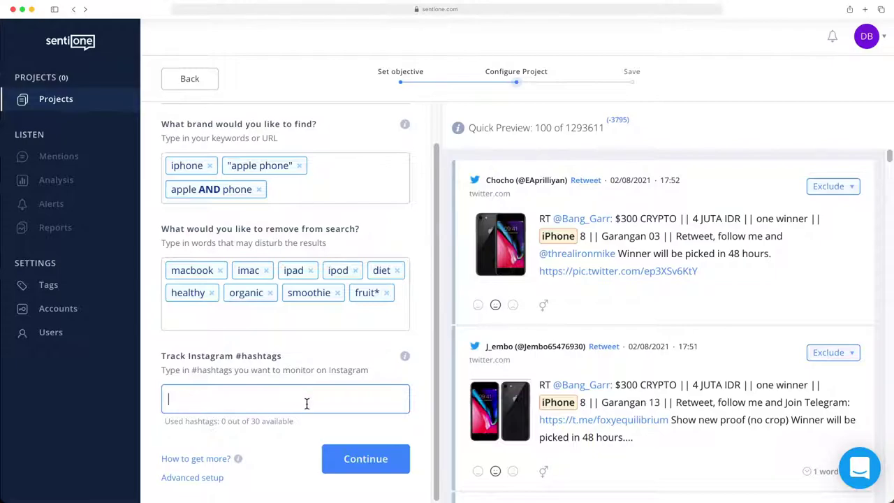
left_click(352, 458)
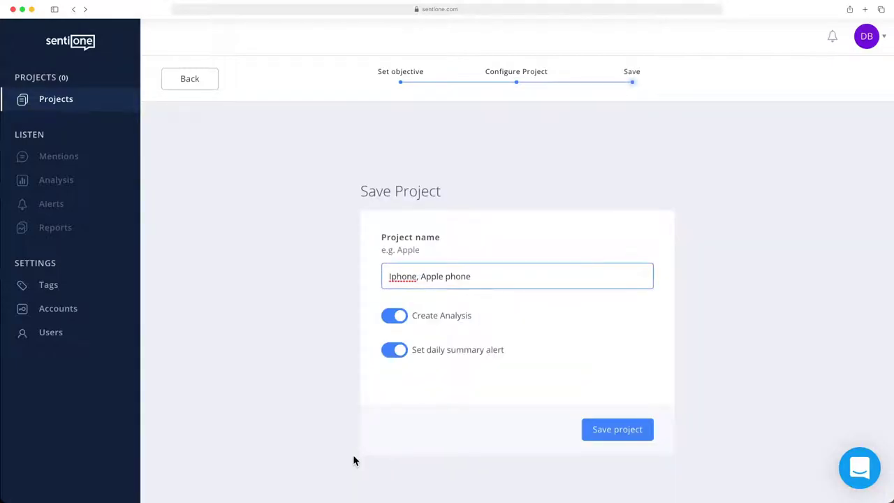
left_click_drag(477, 276, 365, 279)
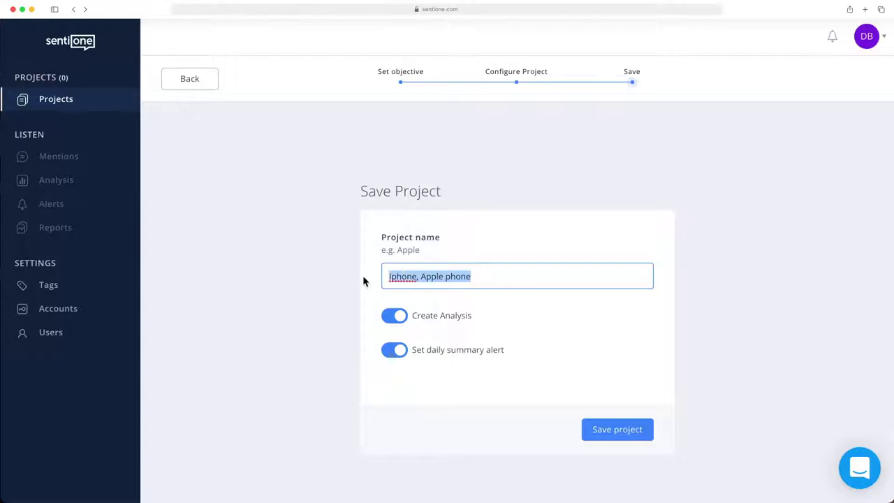
key("BackSpace")
type("iPhone")
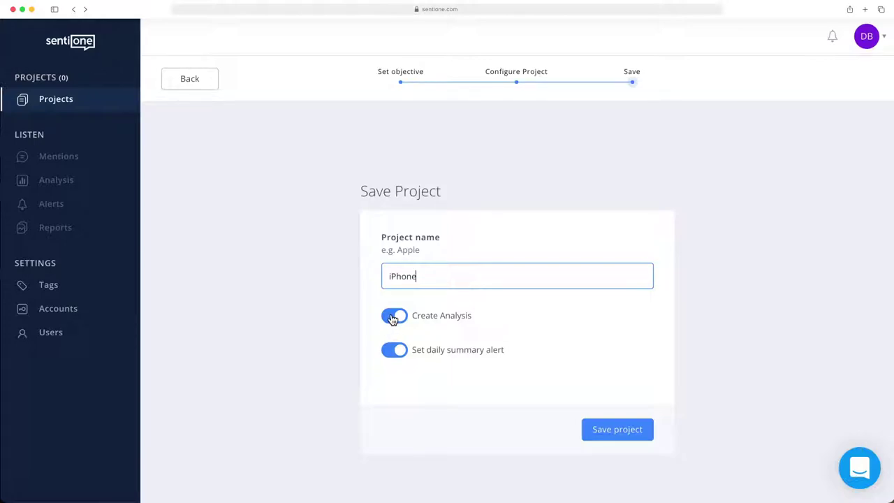
left_click(392, 356)
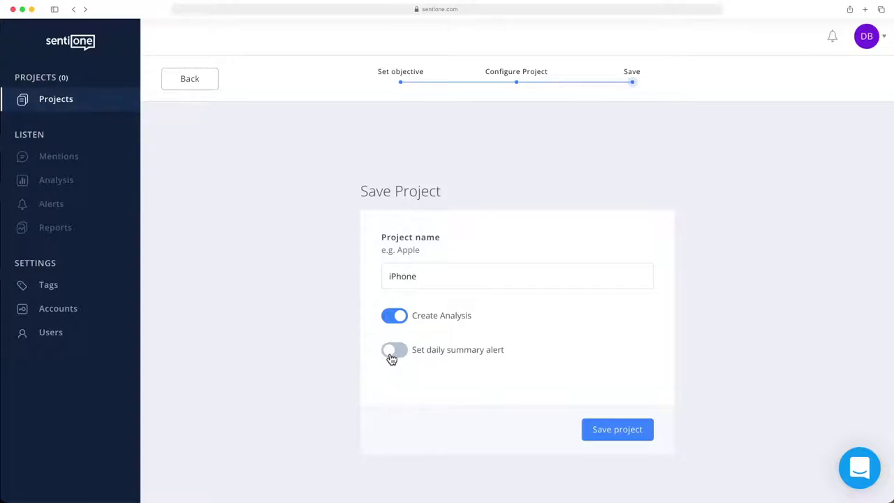
left_click(618, 431)
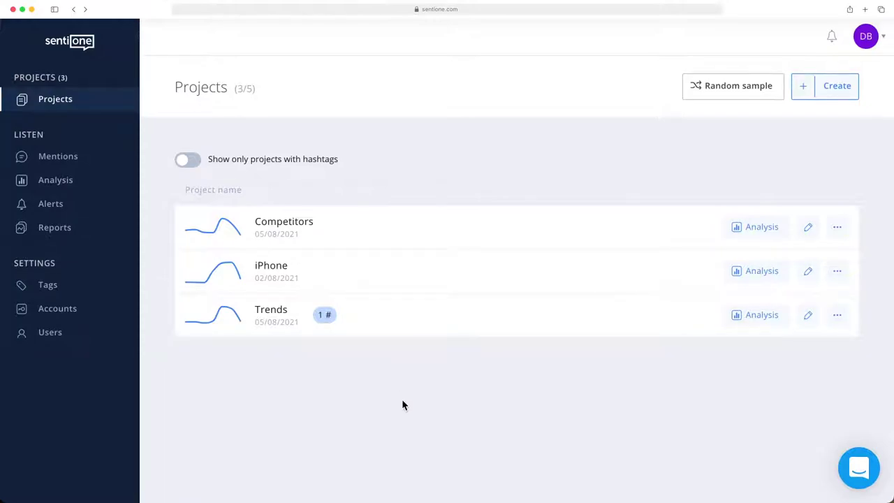
- Create another project with Social Profiles as the monitoring objective
left_click(829, 92)
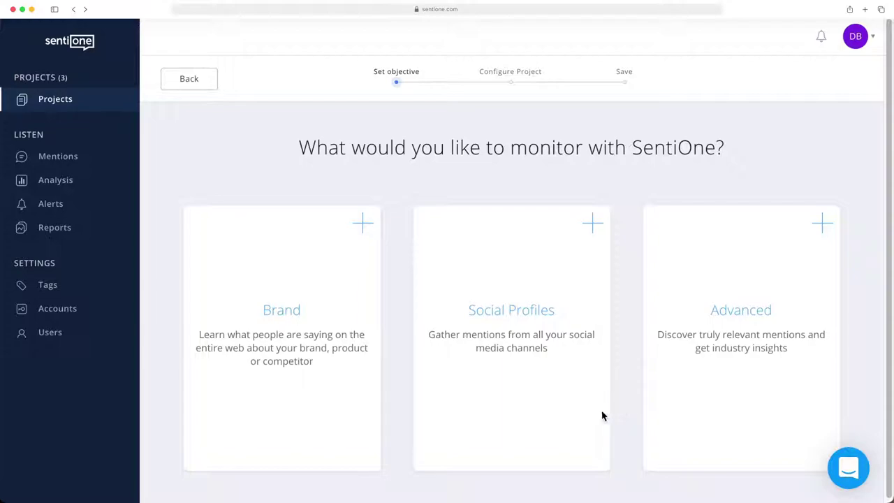
left_click(487, 412)
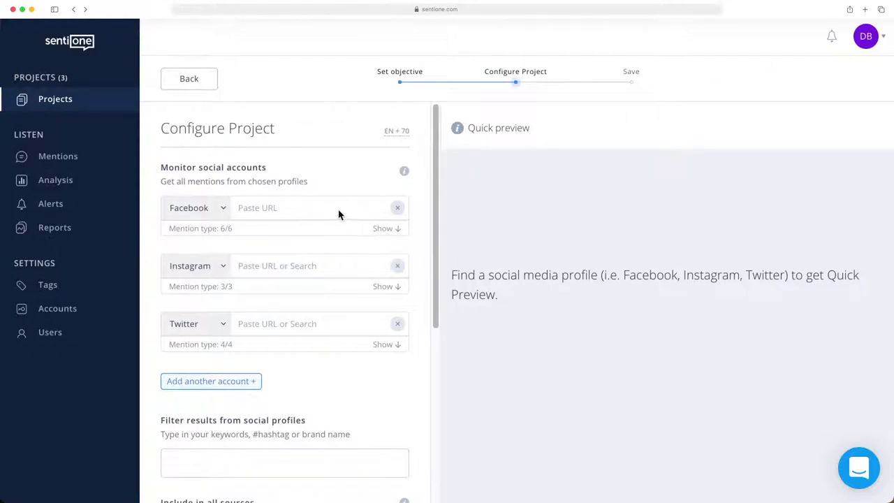
- Set Coca-Cola's Facebook, Instagram and Twitter profiles as monitored social accounts and add one more Facebook account row
left_click(220, 213)
left_click(219, 213)
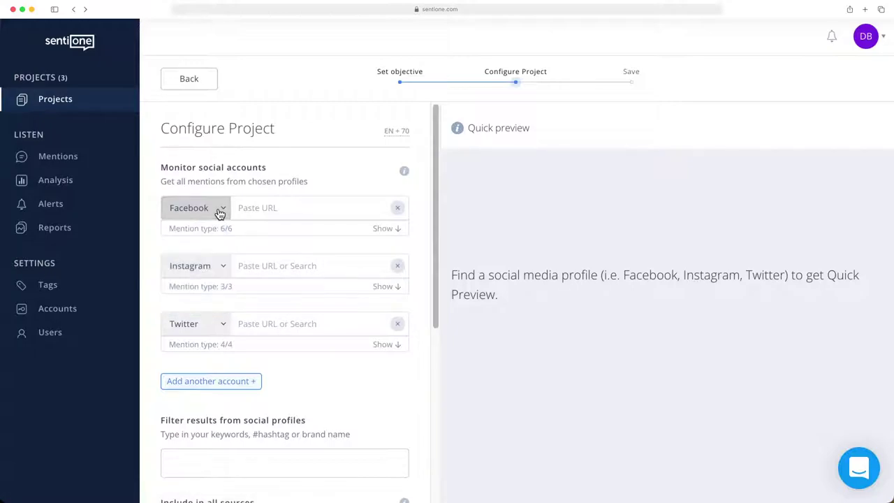
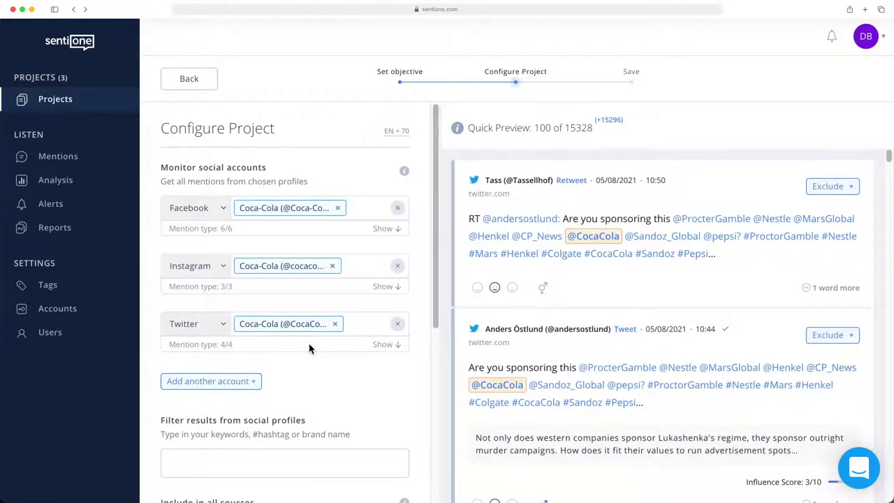
left_click(201, 380)
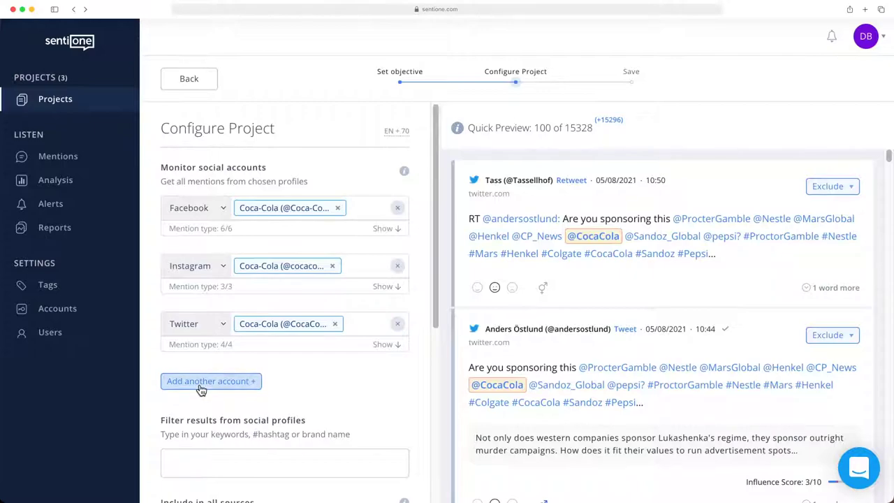
left_click(200, 384)
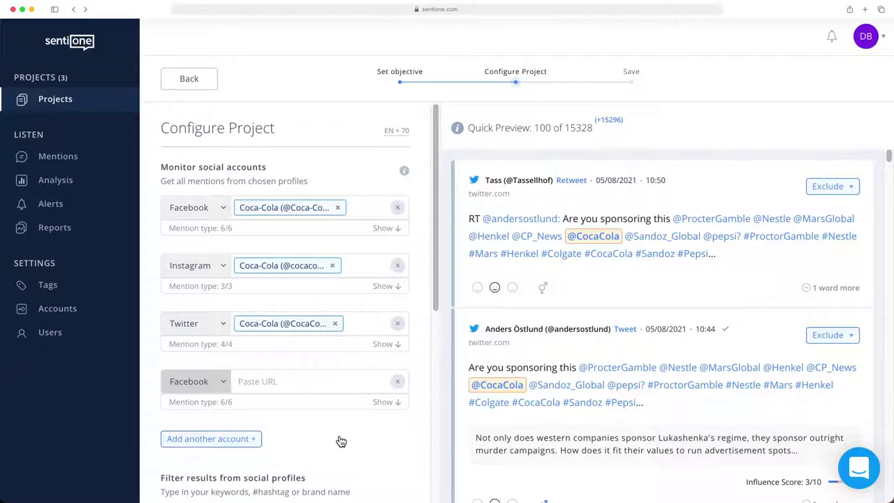
- Review the optional keyword filter, inclusion, exclusion and Instagram hashtag fields without filling any in
scroll(332, 439, "down", 4)
scroll(339, 438, "down", 5)
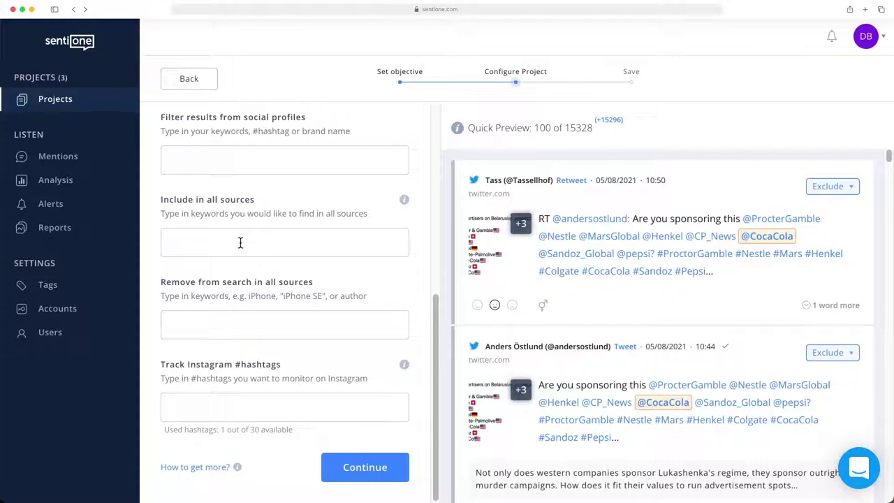
left_click(240, 242)
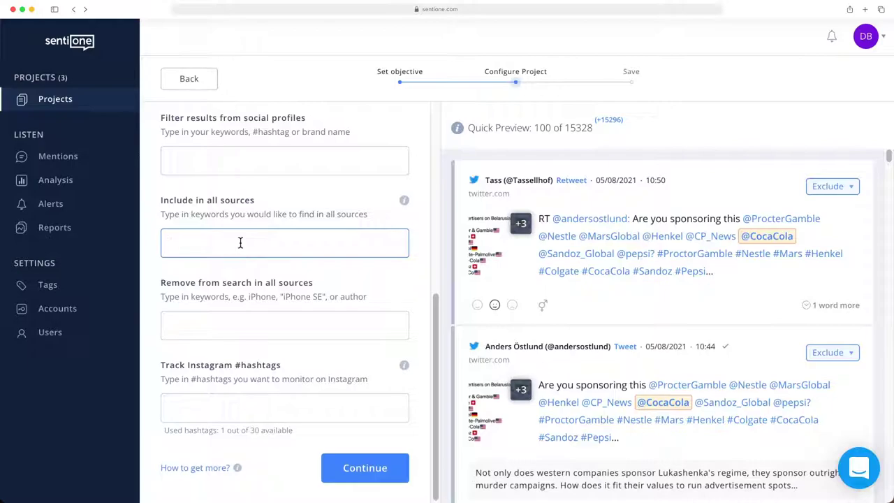
scroll(240, 244, "up", 10)
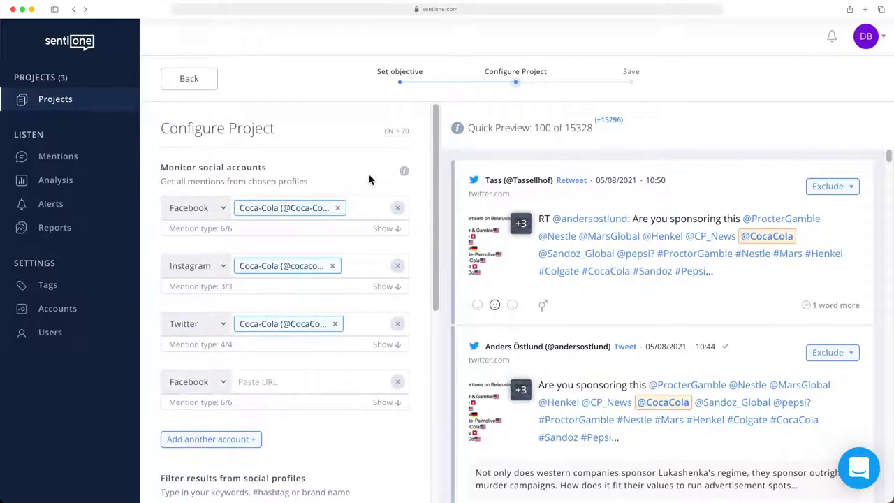
- Restrict the project's monitoring language to English only and save the language selection
left_click(397, 131)
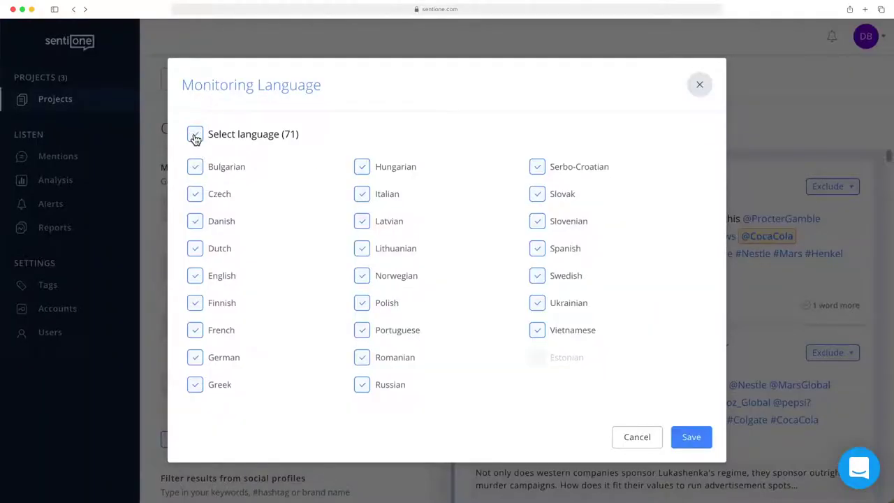
left_click(196, 137)
left_click(195, 276)
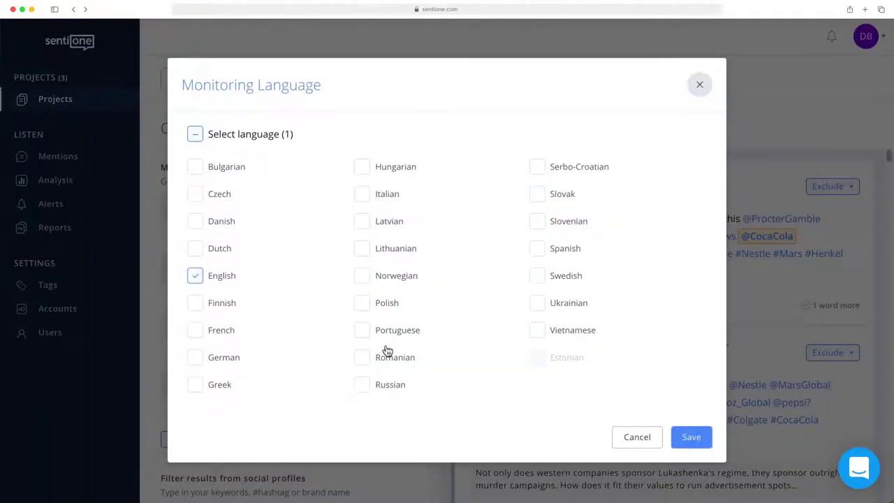
left_click(699, 438)
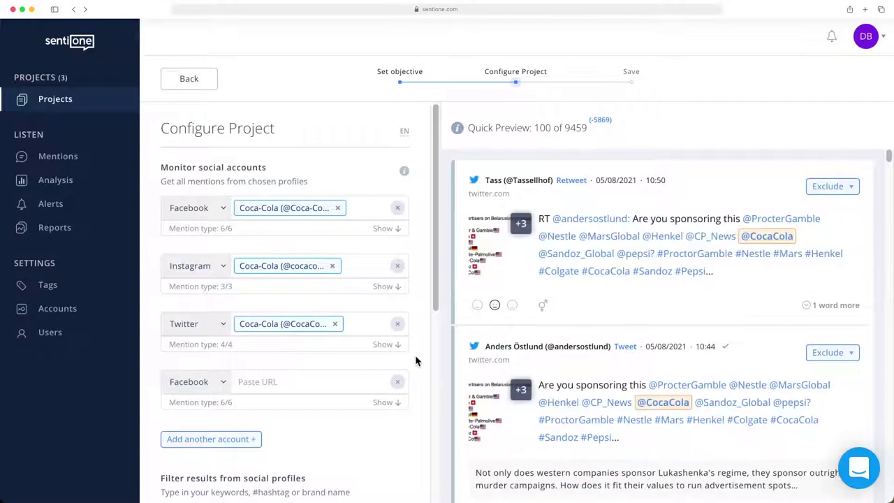
- Continue without keyword filters, shorten the project name to Coca-Cola and save the project
scroll(415, 356, "down", 5)
left_click(366, 472)
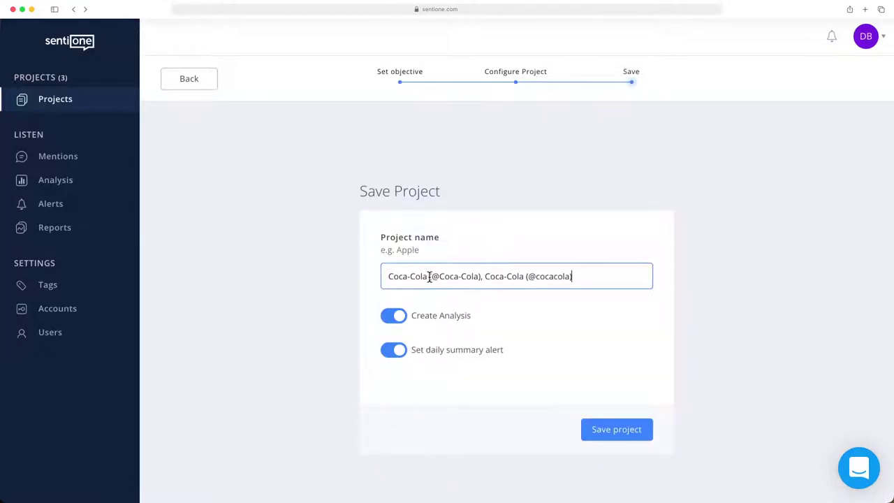
left_click(494, 276)
left_click_drag(584, 276, 426, 276)
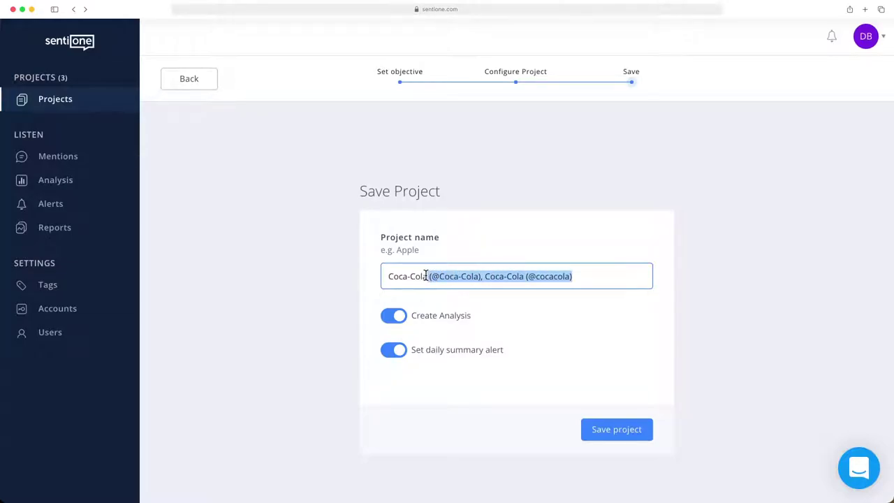
key("BackSpace")
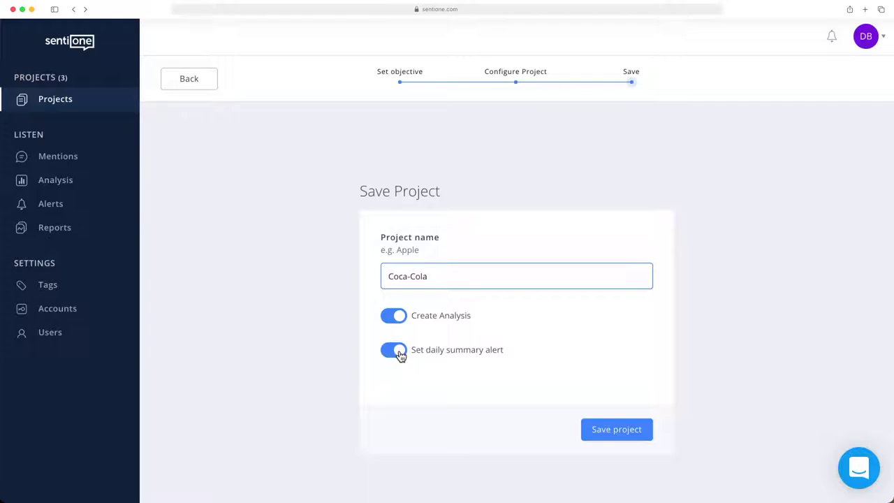
left_click(612, 431)
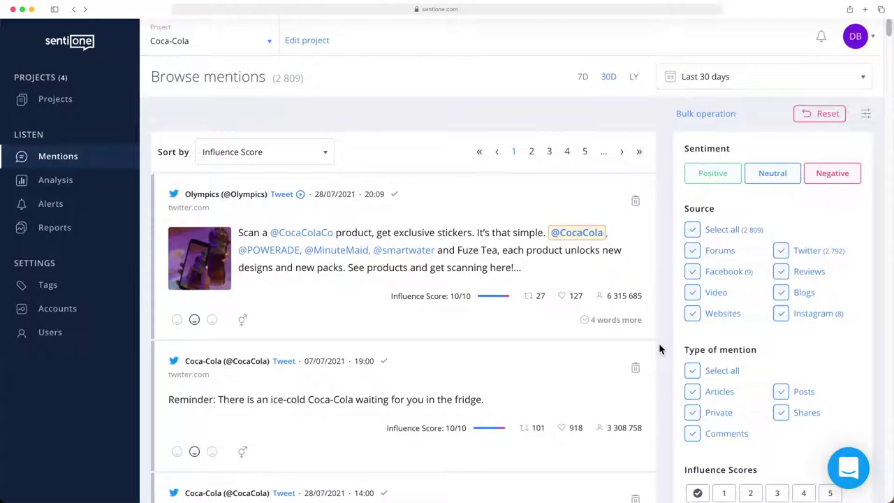
- Browse the new project's mentions and reopen the Coca-Cola project from the project list
scroll(659, 343, "down", 5)
scroll(658, 343, "down", 4)
scroll(658, 342, "down", 1)
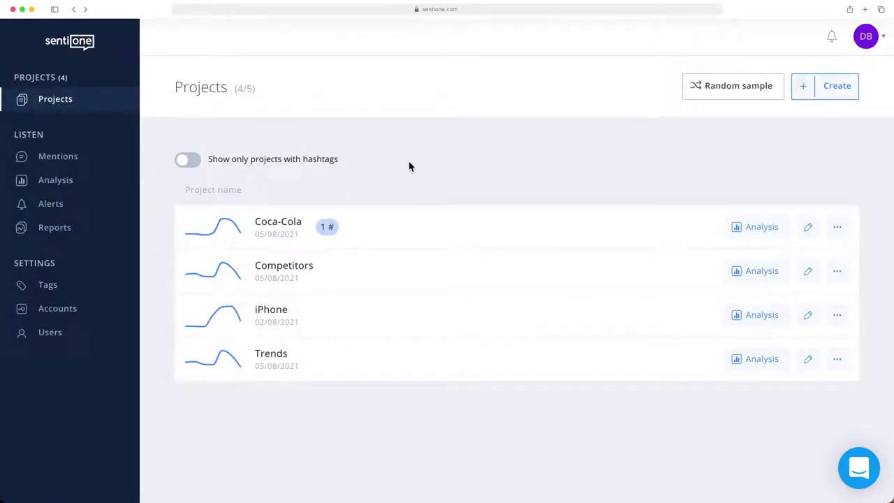
left_click(414, 224)
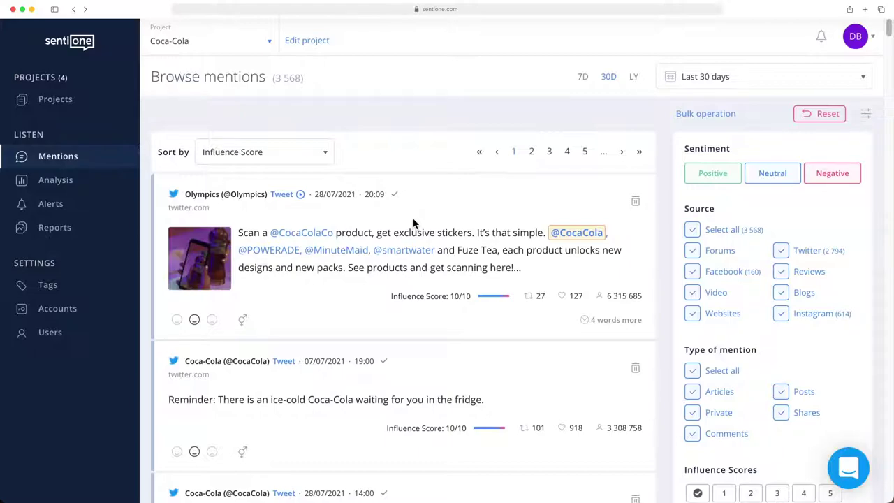
- Review the project, date range and sorting choices for the mentions without changing any of them
left_click(246, 43)
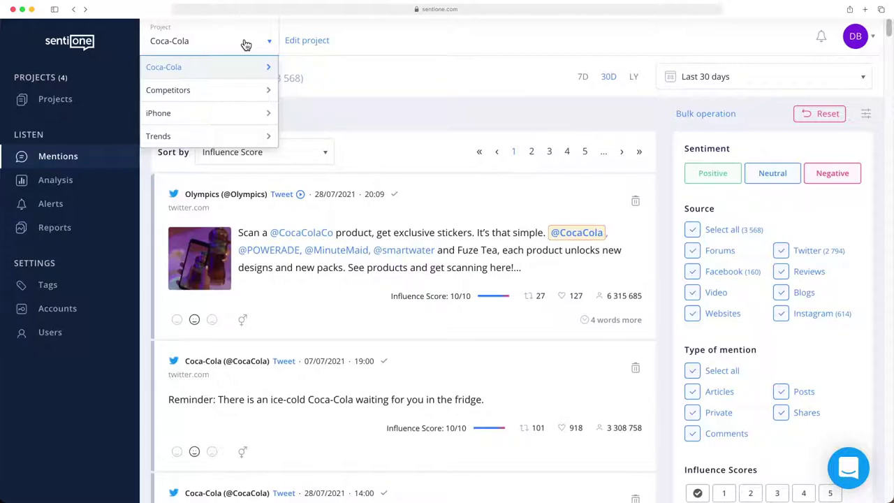
left_click(246, 44)
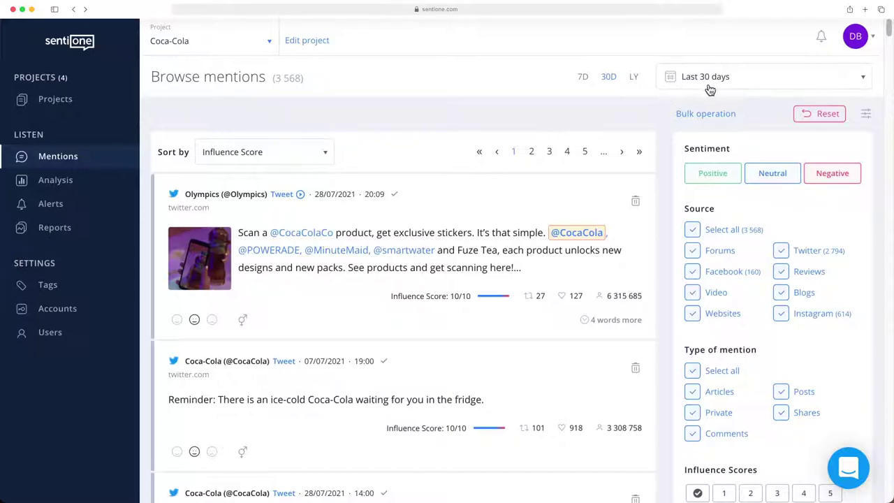
left_click(746, 82)
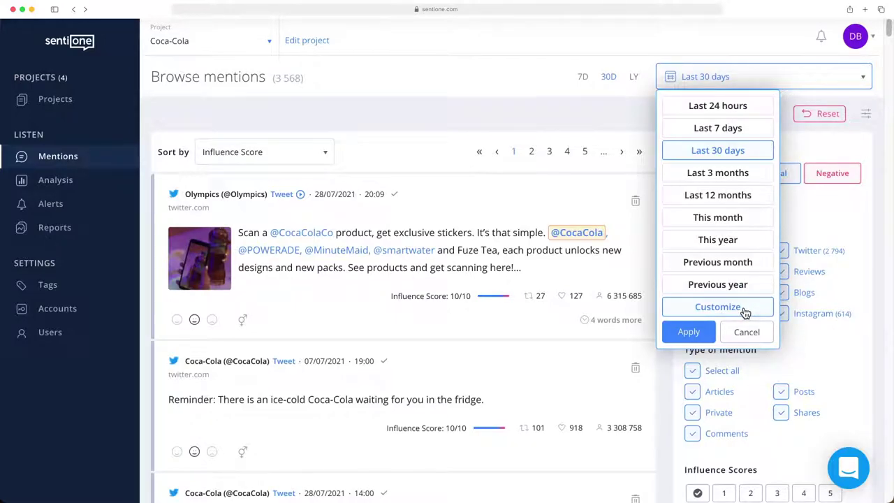
left_click(618, 115)
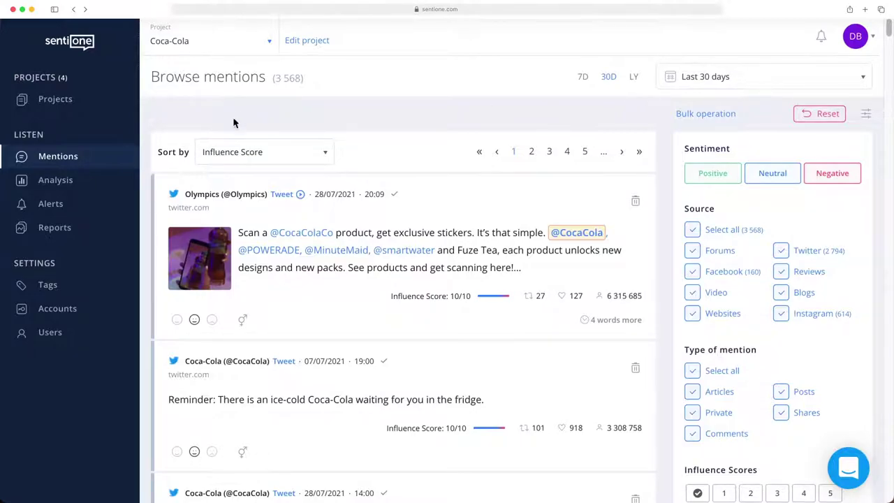
left_click(215, 163)
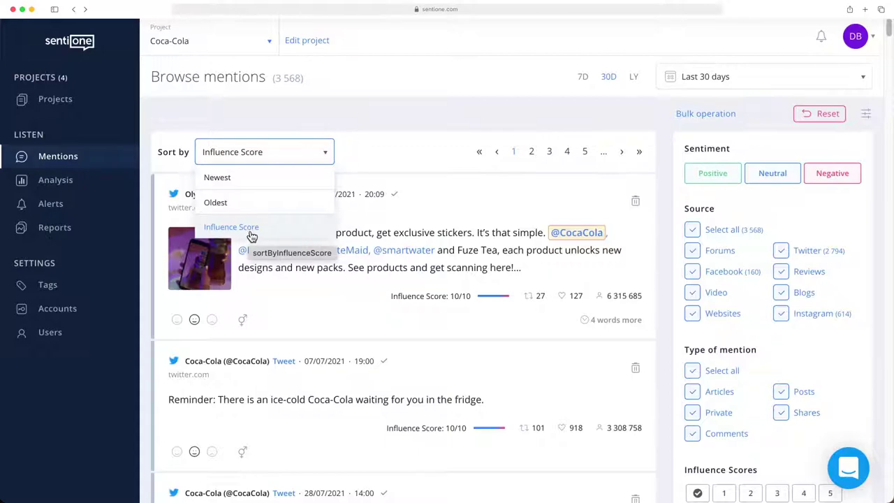
left_click(296, 153)
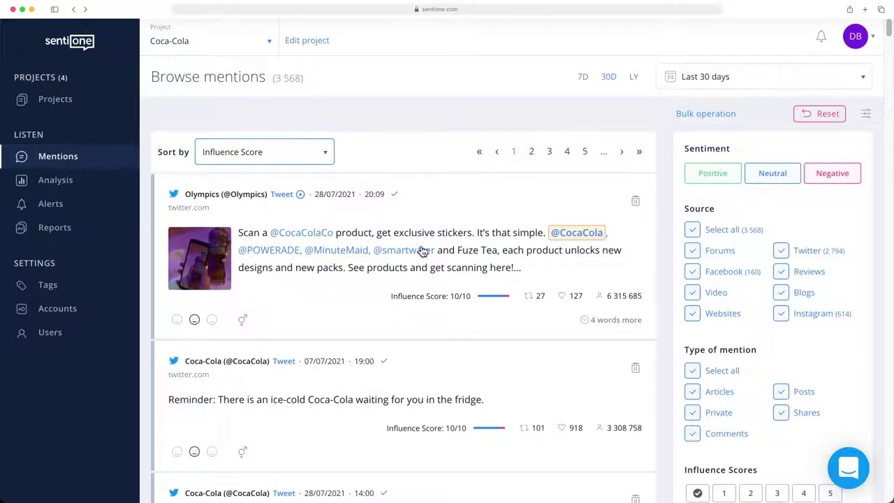
- Mark the expanded first mention, the Olympics tweet, as positive and remove it from the mentions
left_click(632, 322)
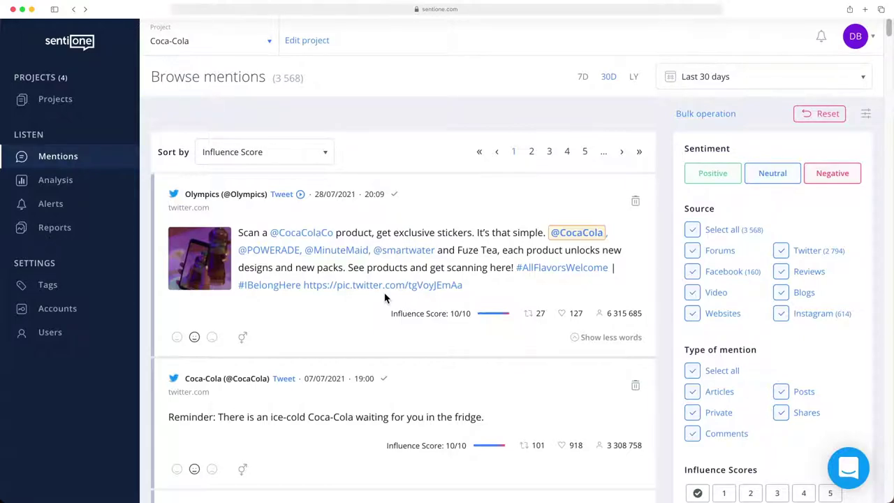
left_click(177, 340)
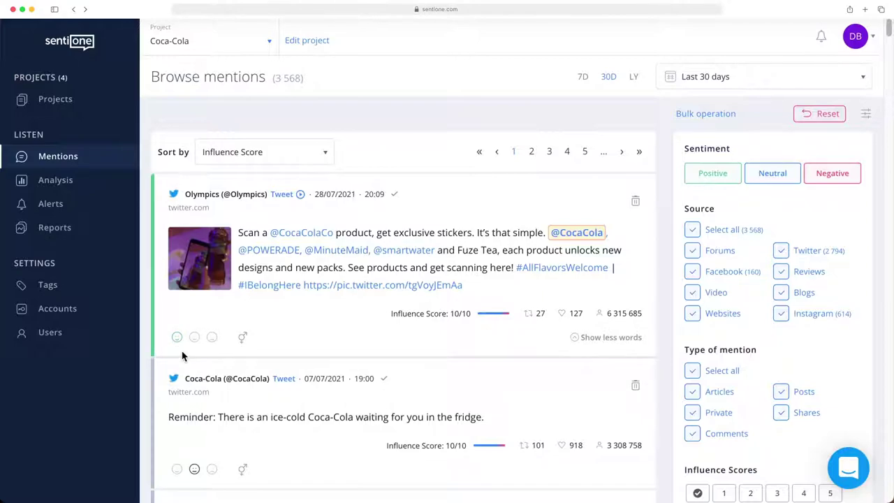
left_click(243, 339)
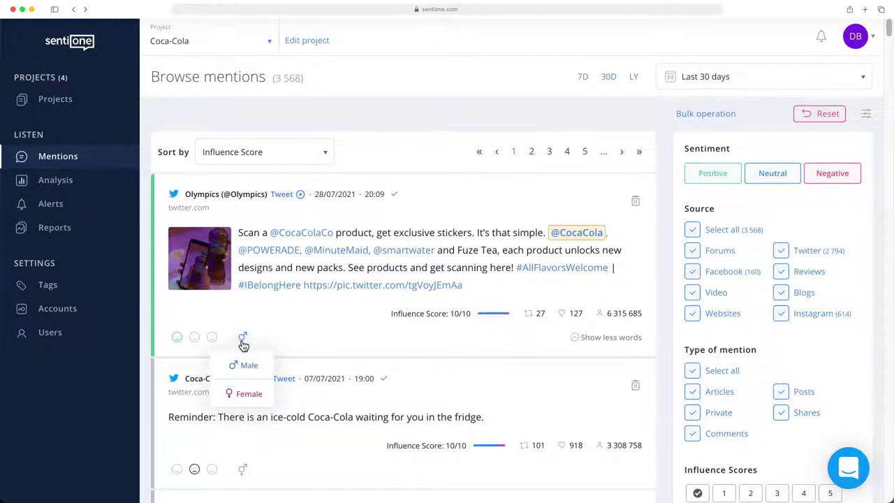
left_click(242, 339)
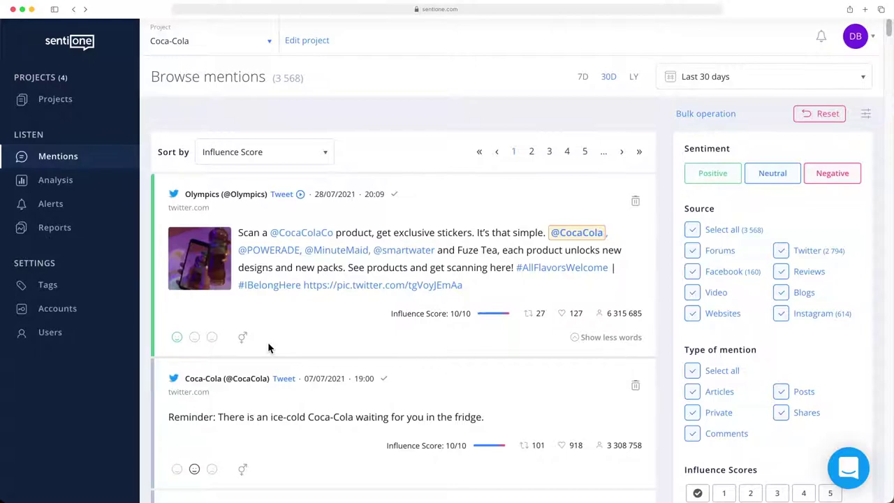
left_click(635, 202)
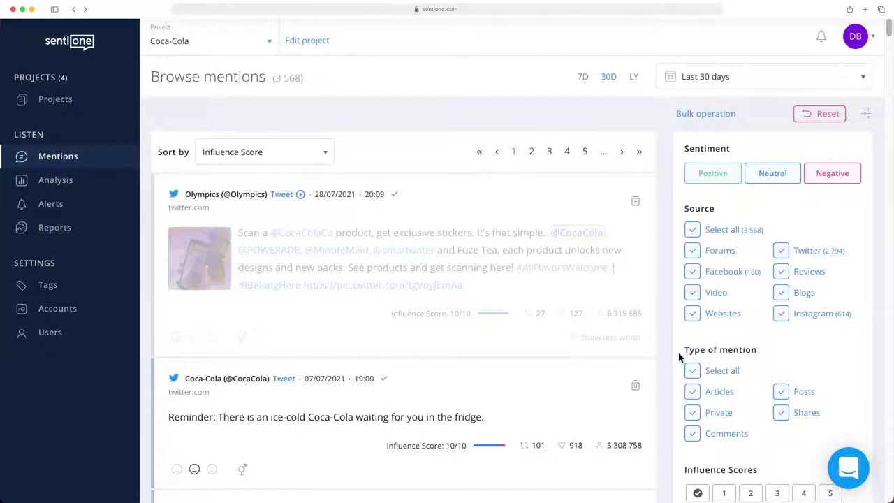
- Filter the Coca-Cola mentions to neutral sentiment, Facebook as the only source and Posts as the only mention type
left_click(709, 173)
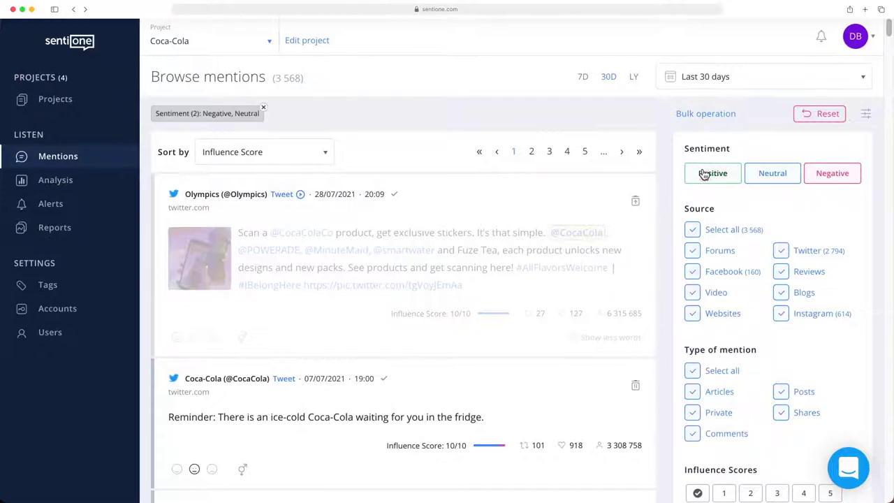
left_click(855, 174)
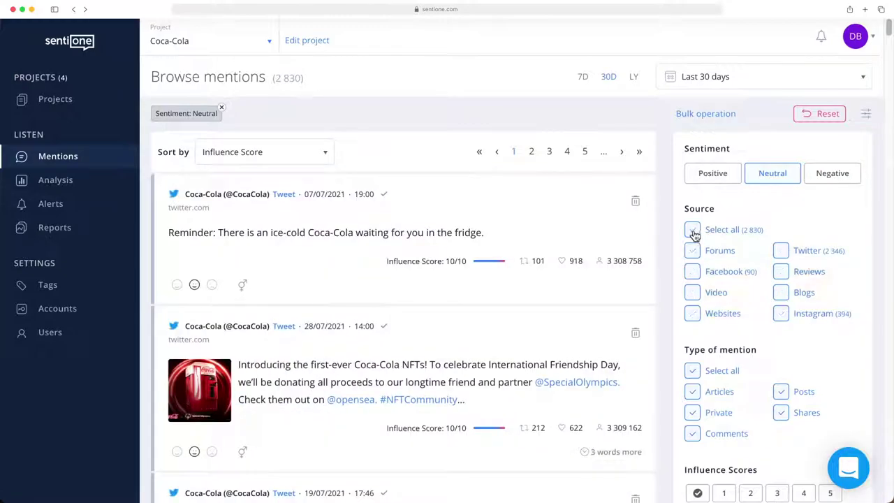
left_click(692, 230)
left_click(692, 272)
left_click(692, 371)
left_click(782, 393)
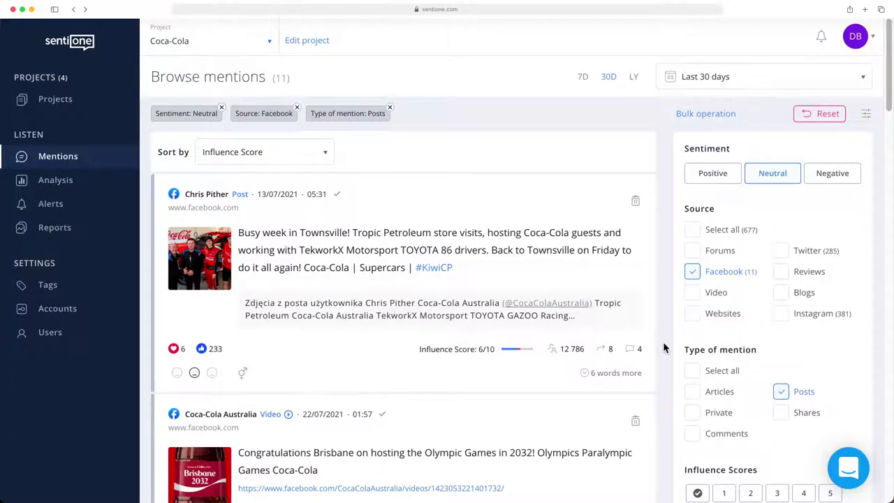
- Filter the mentions by the included word pepsi and clear that word again
scroll(719, 338, "down", 3)
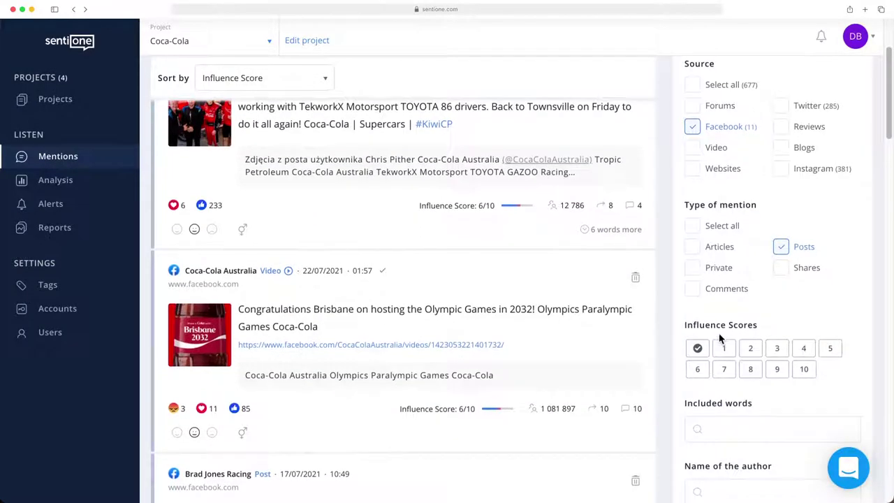
scroll(719, 337, "down", 2)
left_click(728, 373)
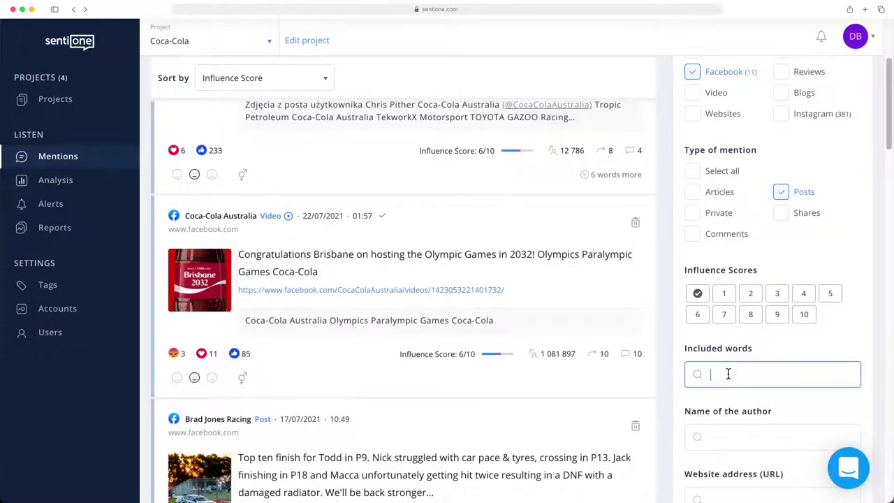
type("pepsi")
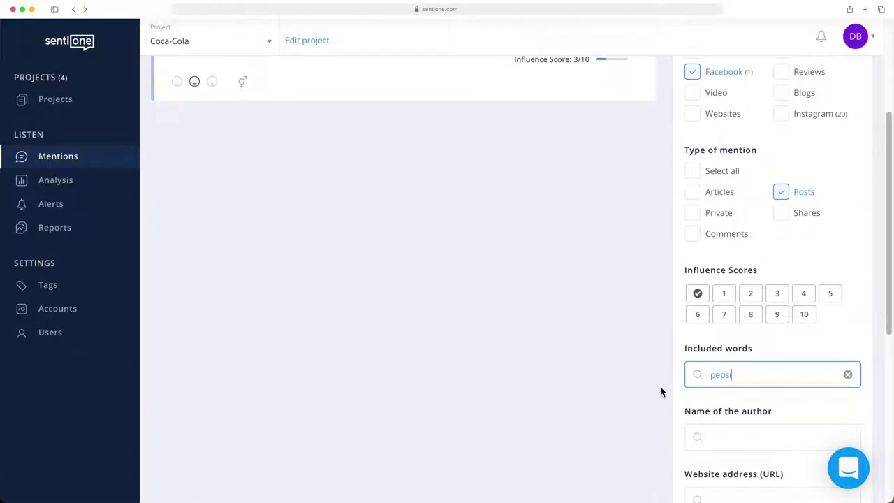
left_click(847, 375)
- Examine the remaining mention filters for author name, website address, tag and author gender
left_click(729, 402)
scroll(731, 397, "down", 2)
left_click(732, 364)
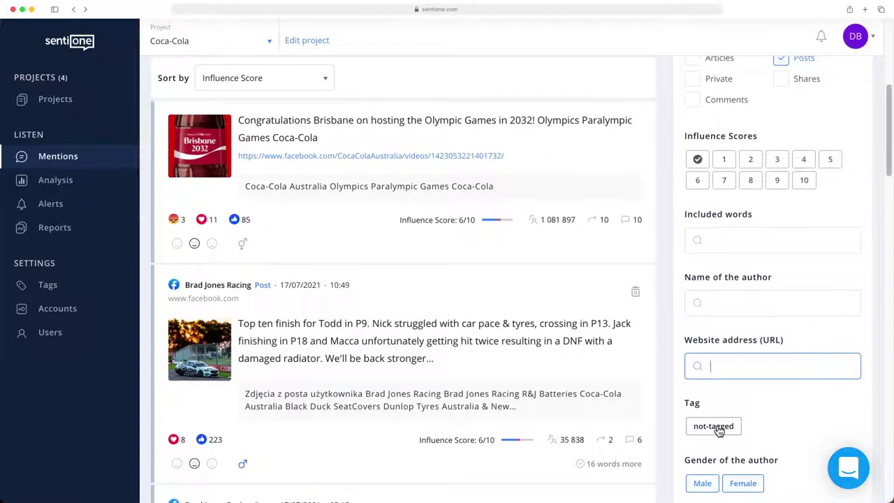
scroll(756, 393, "down", 3)
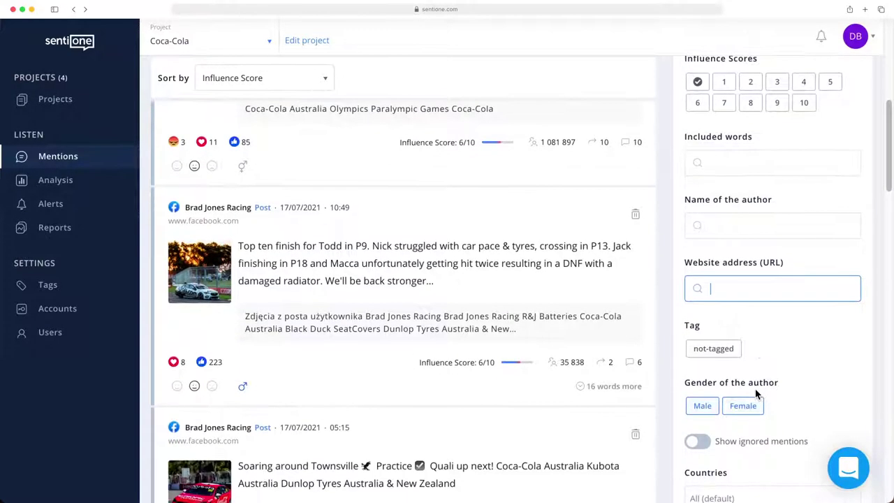
- Check the country, language and download options below the mention filters, and reset all applied filters
scroll(756, 393, "down", 8)
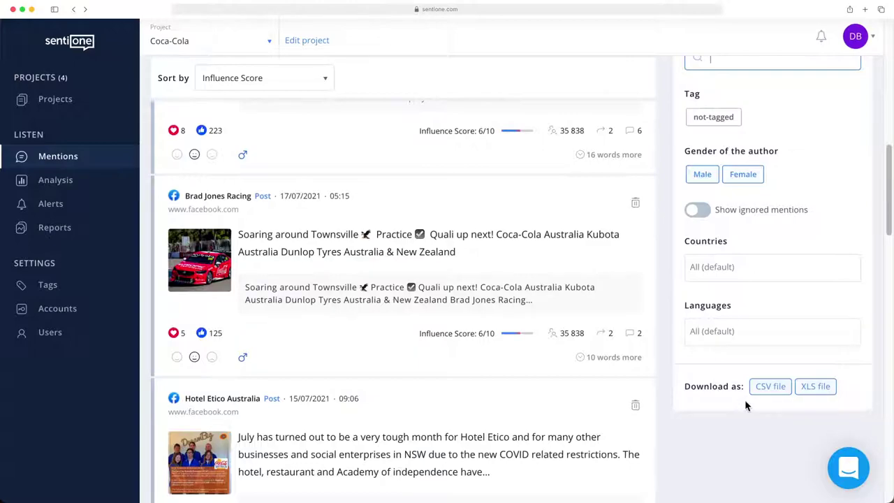
left_click(767, 396)
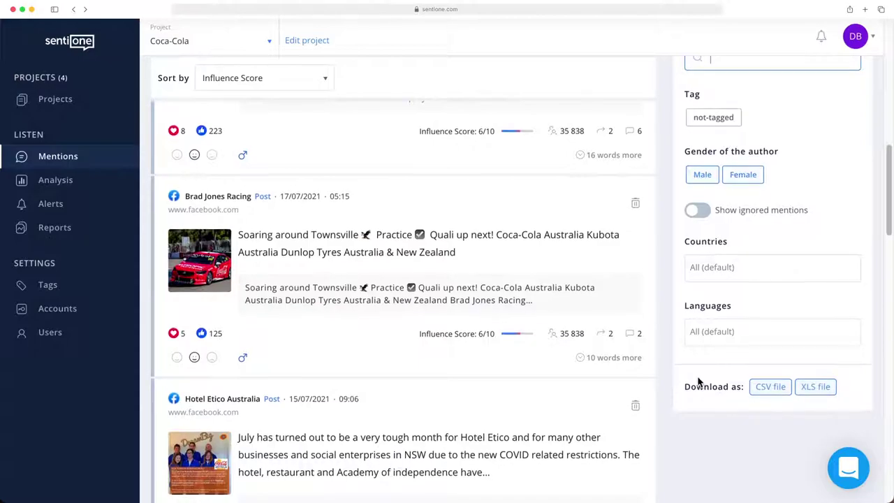
scroll(698, 380, "up", 10)
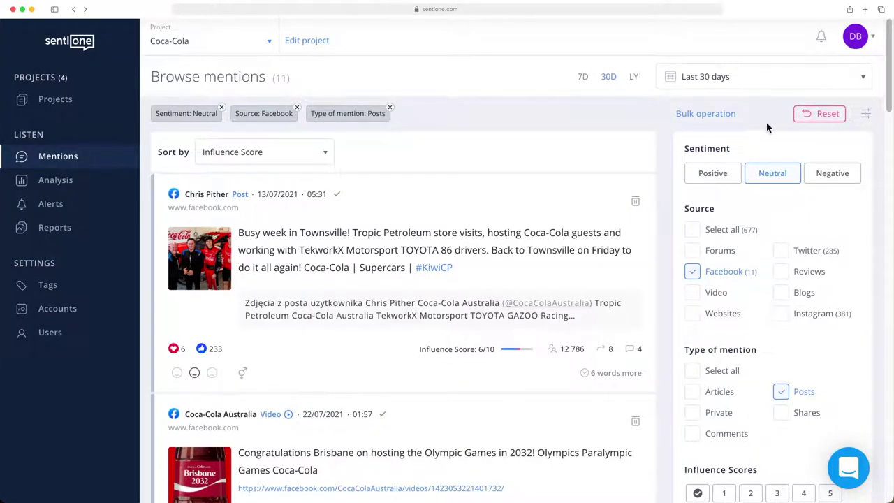
left_click(829, 116)
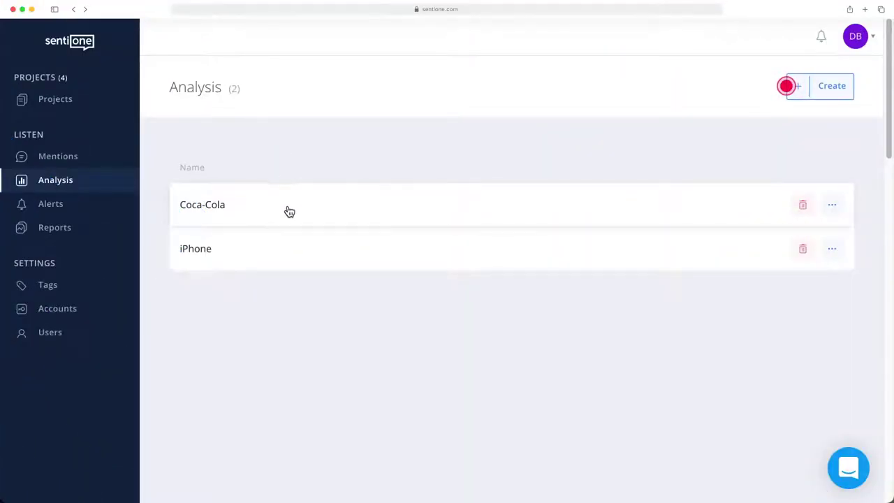
- Open the iPhone analysis for customizing and browse the widgets offered for results, sources, sentiment, gender, tags, reach and engagement
left_click(287, 247)
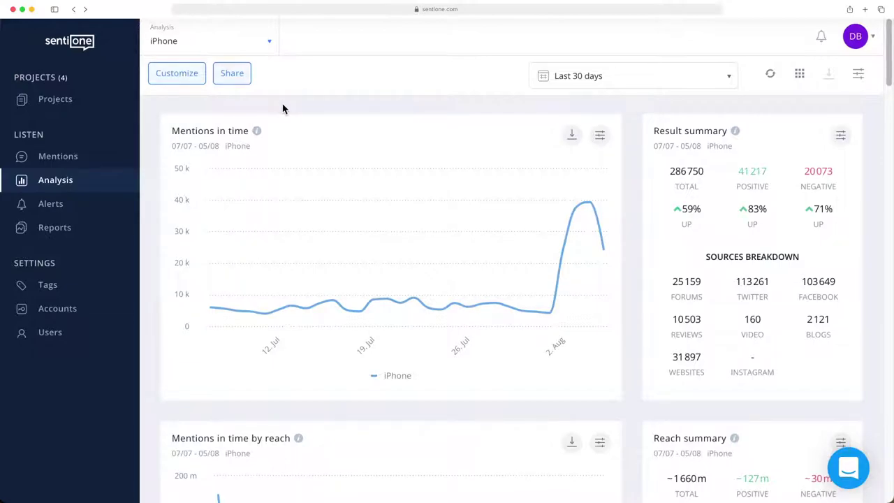
left_click(168, 81)
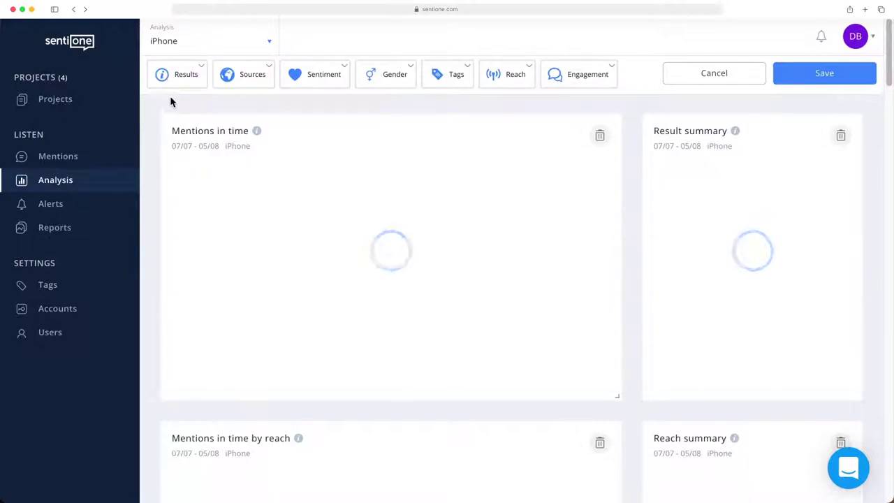
left_click(178, 76)
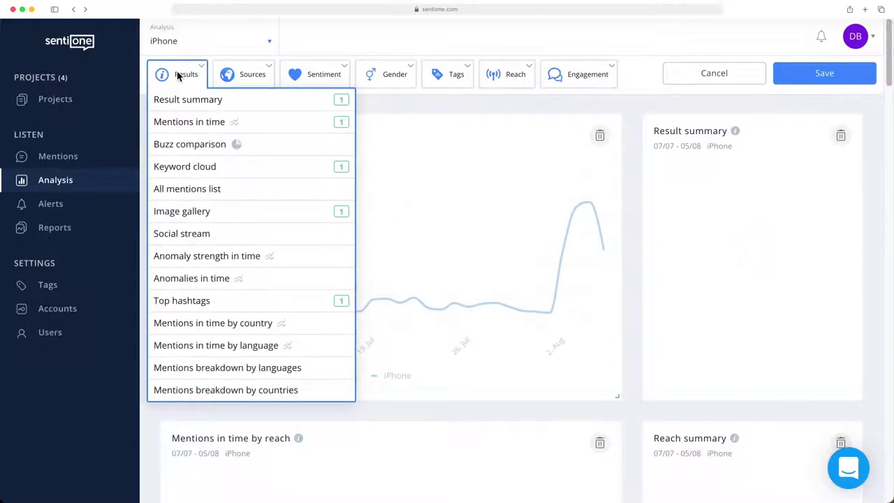
left_click(230, 75)
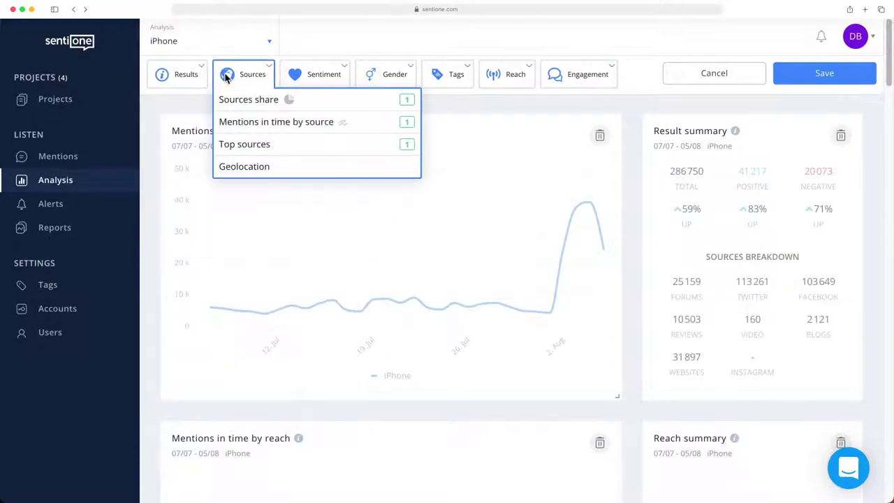
left_click(309, 74)
left_click(396, 74)
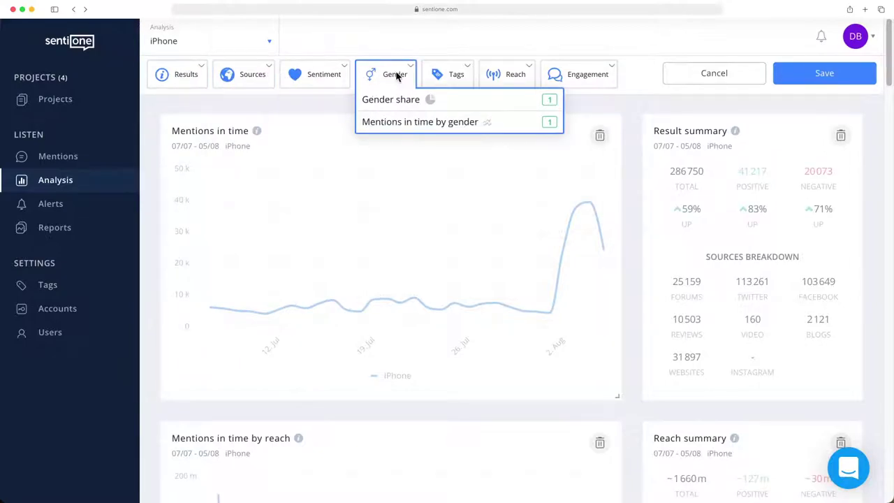
left_click(439, 76)
left_click(493, 74)
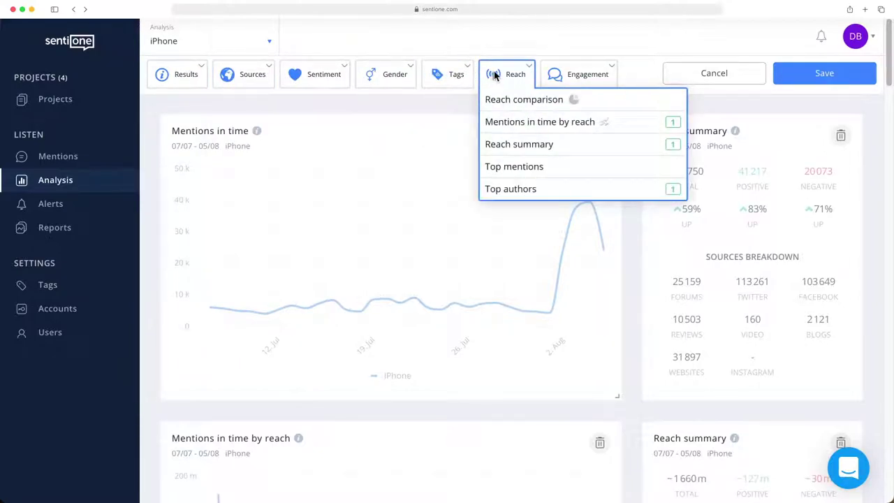
left_click(564, 75)
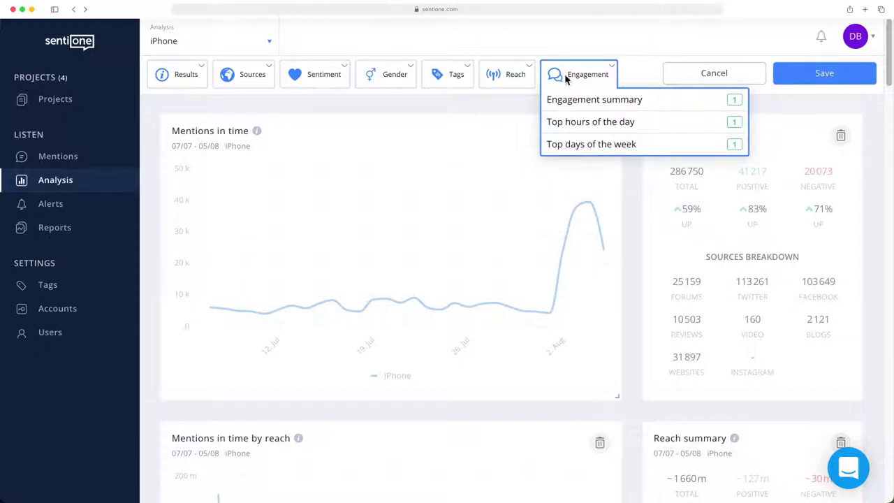
left_click(626, 250)
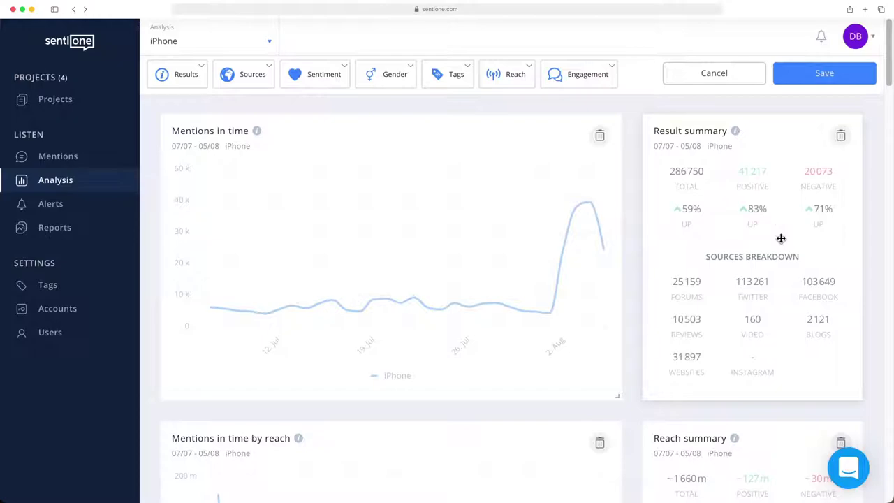
- Try moving the Result summary widget on the dashboard and save the customized layout
left_click_drag(775, 238, 796, 231)
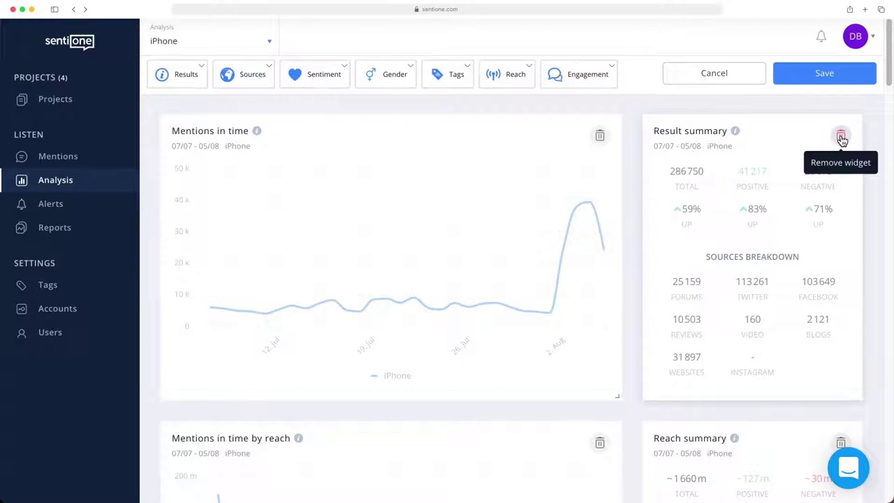
left_click(840, 77)
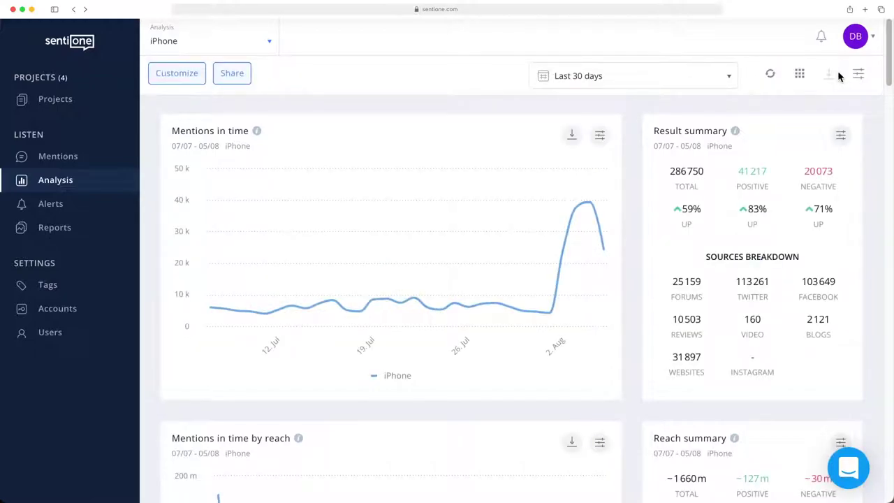
- Share the iPhone analysis and copy its public dashboard URL
left_click(232, 78)
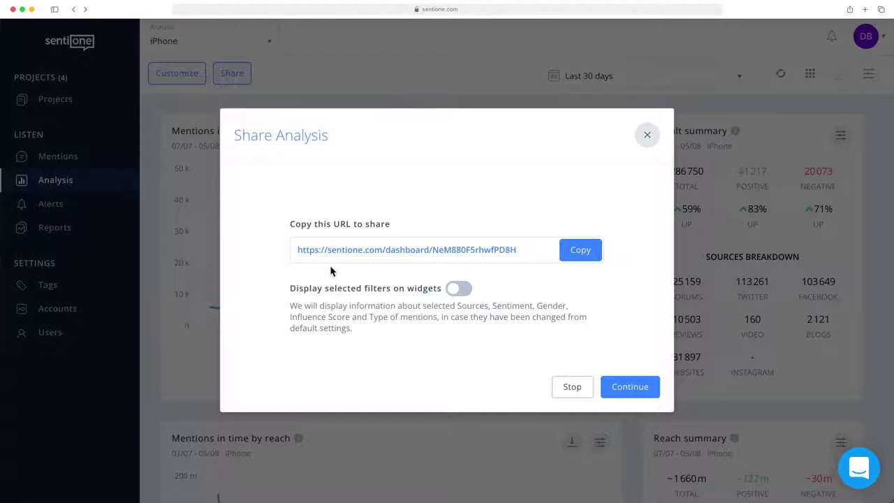
left_click(578, 253)
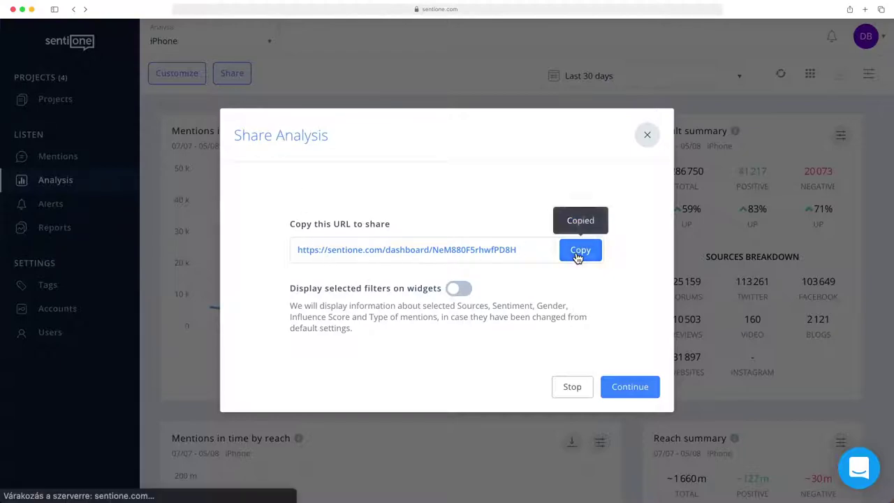
left_click(630, 388)
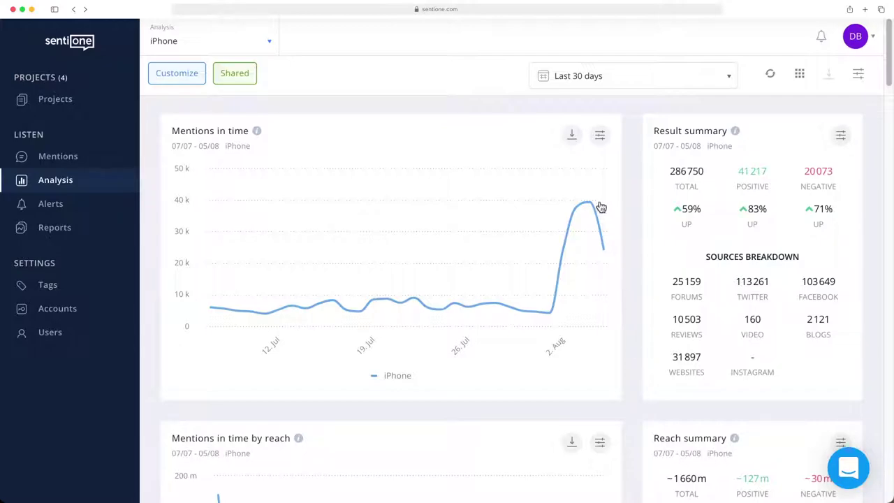
- Examine the predefined and custom date ranges available for the iPhone analysis
left_click(610, 83)
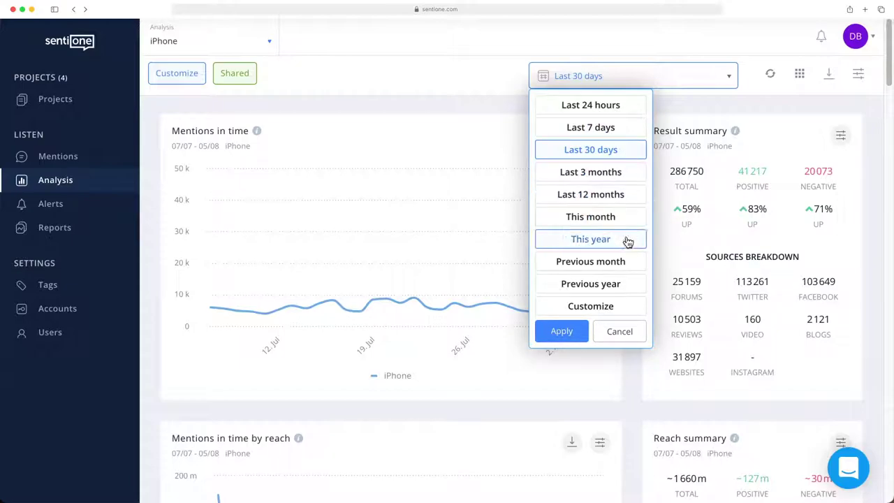
left_click(632, 311)
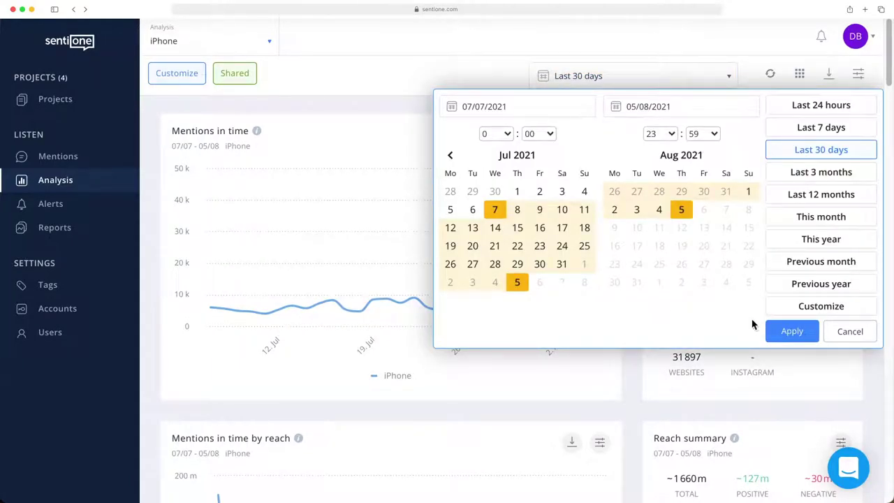
left_click(850, 333)
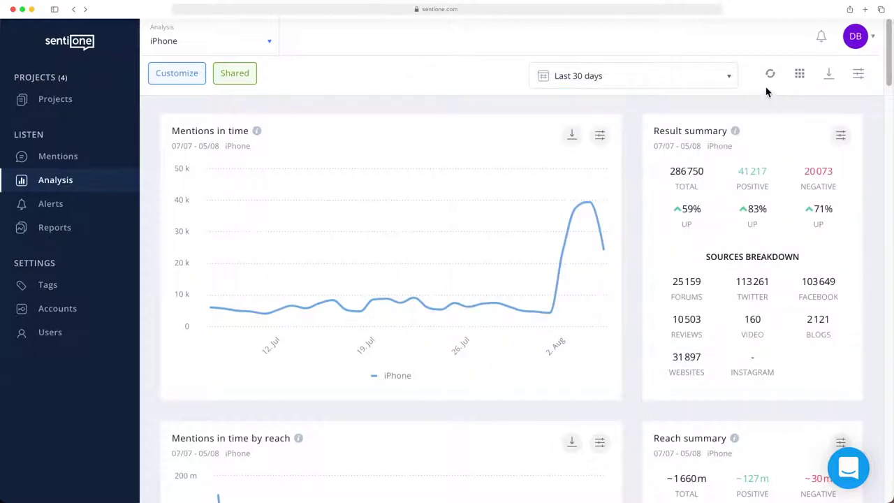
- Review the dashboard-wide settings and the export formats and filter options of the Mentions in time widget
left_click(859, 79)
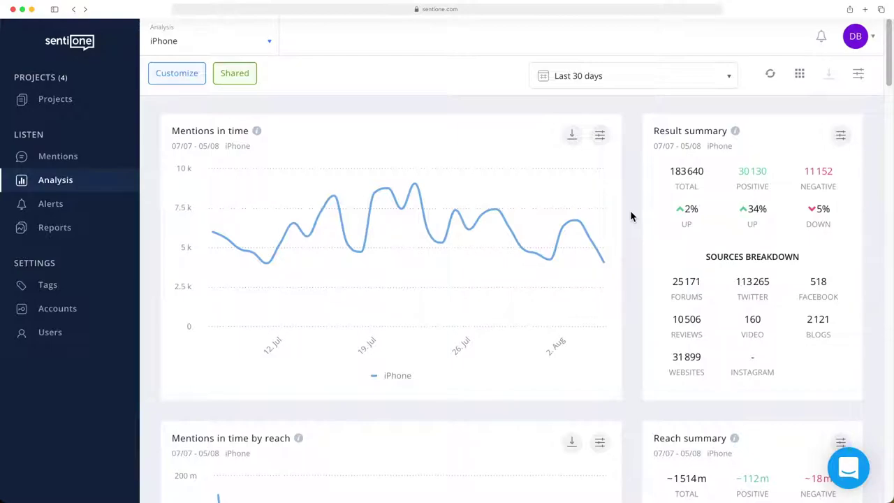
left_click(571, 136)
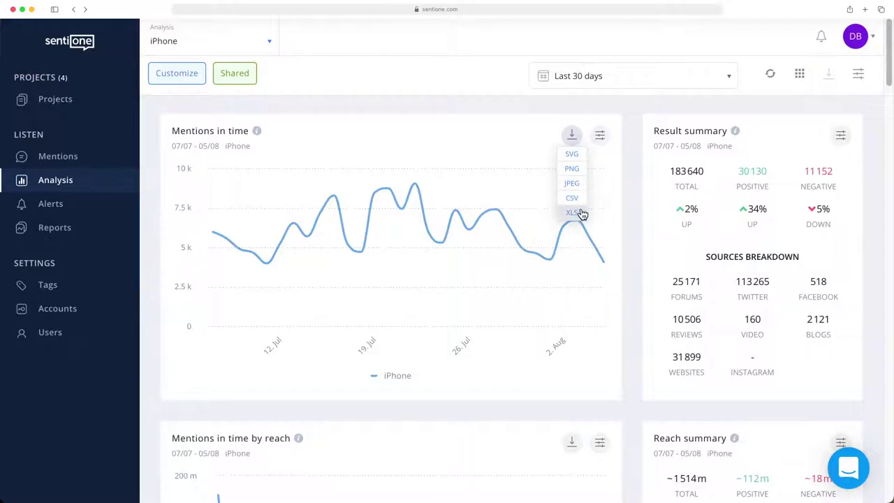
left_click(600, 136)
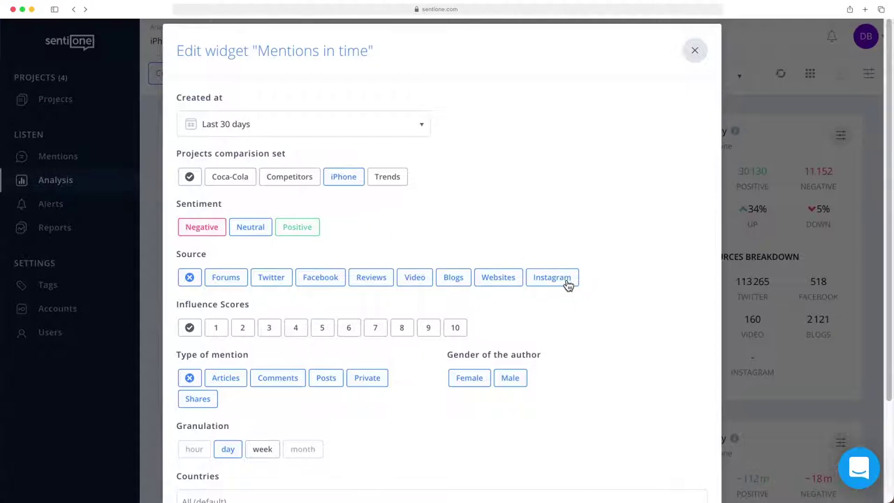
scroll(333, 410, "down", 3)
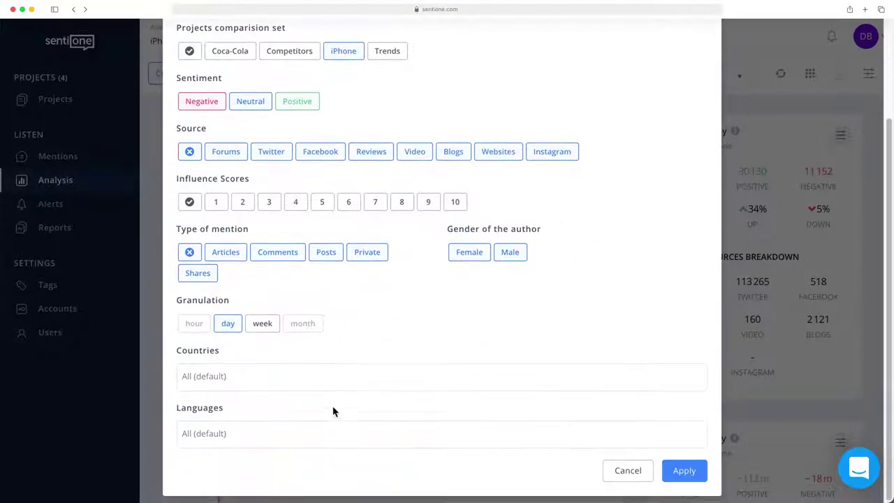
left_click(625, 470)
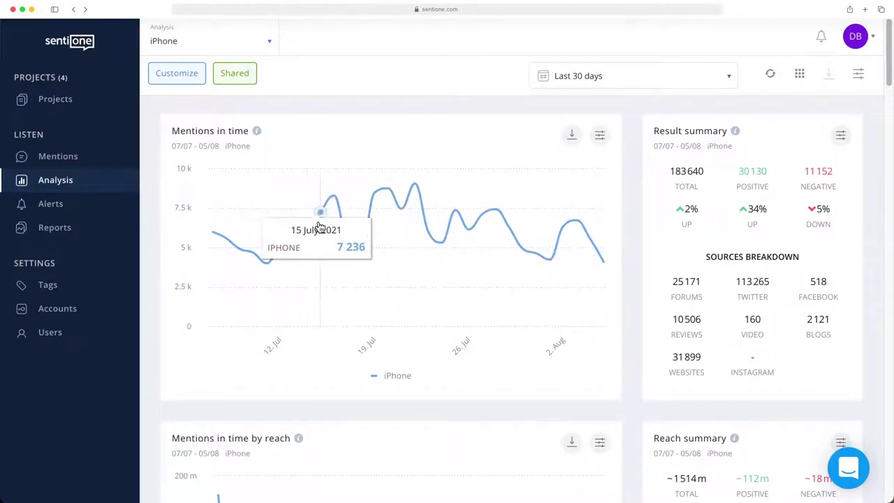
- Examine the mentions, content summary and top keywords behind the 22 July peak of the Mentions in time chart
left_click(415, 188)
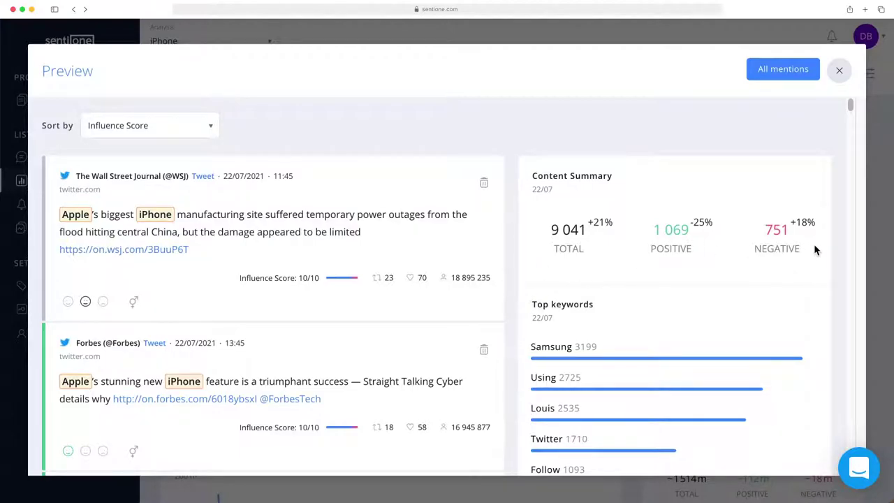
scroll(641, 312, "down", 5)
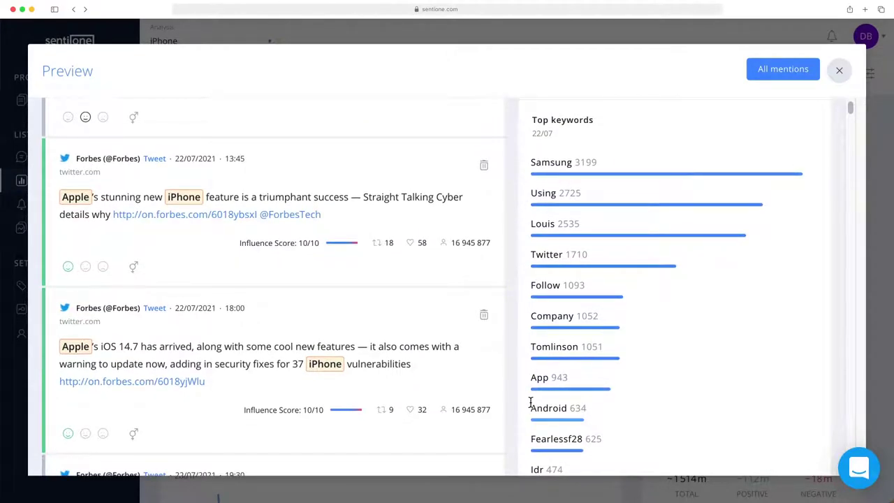
scroll(530, 391, "up", 5)
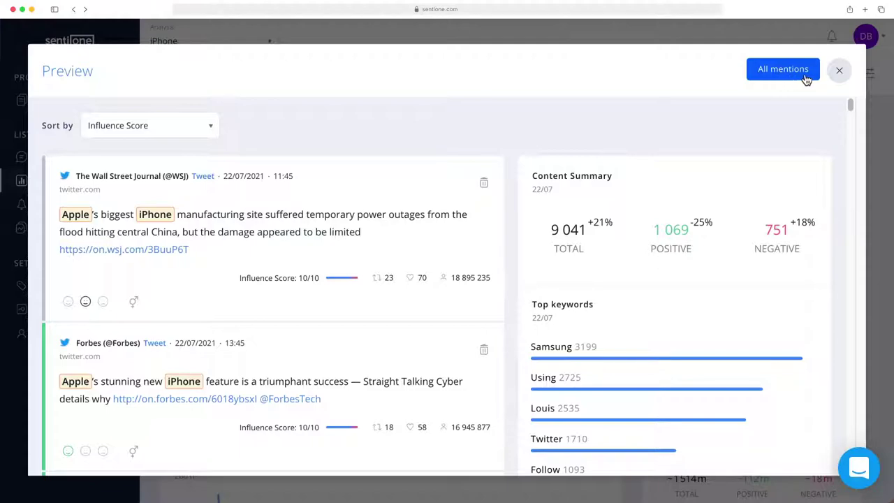
left_click(841, 72)
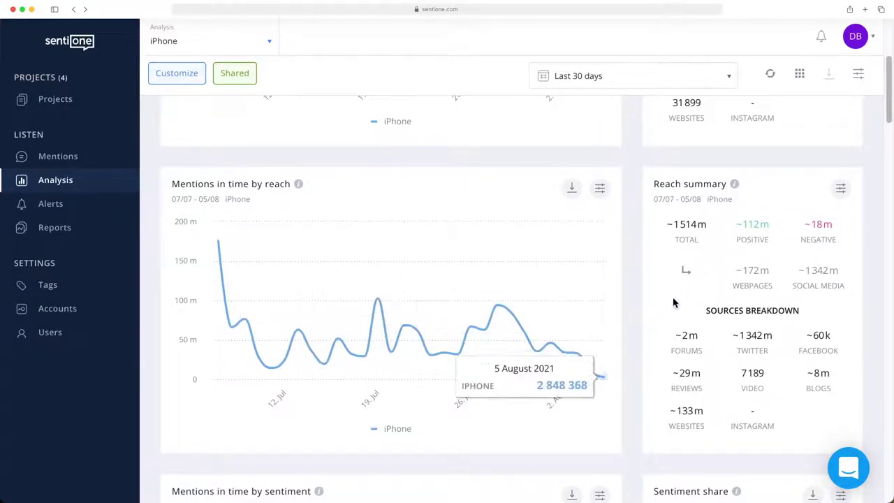
- Inspect the iPhone reach summary and the neutral, positive and negative slices of the Sentiment share chart
mouse_move(691, 231)
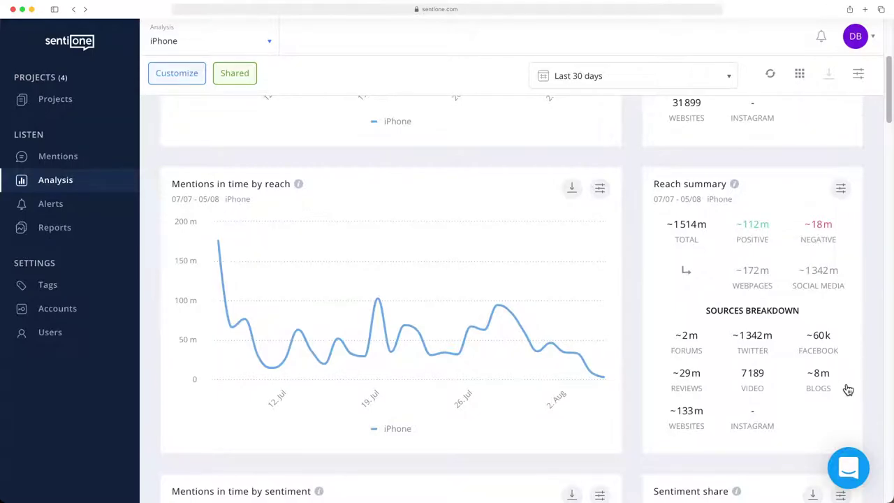
scroll(847, 387, "down", 2)
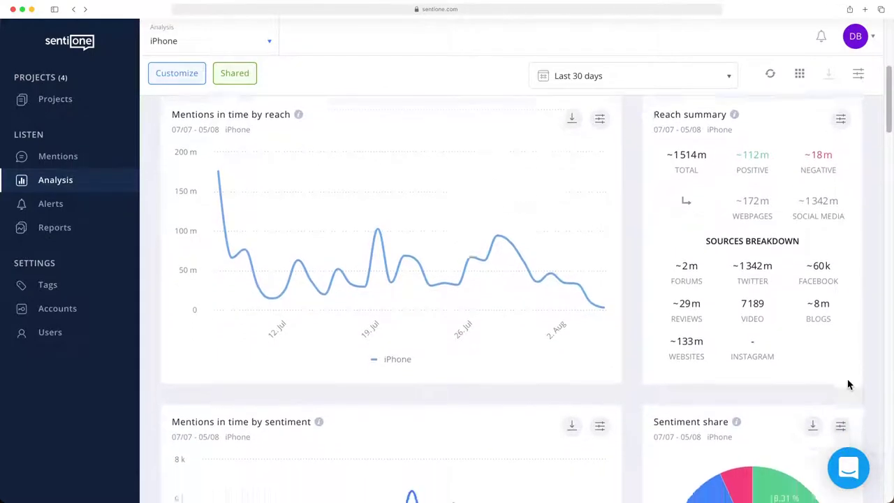
scroll(849, 384, "down", 5)
scroll(849, 384, "down", 1)
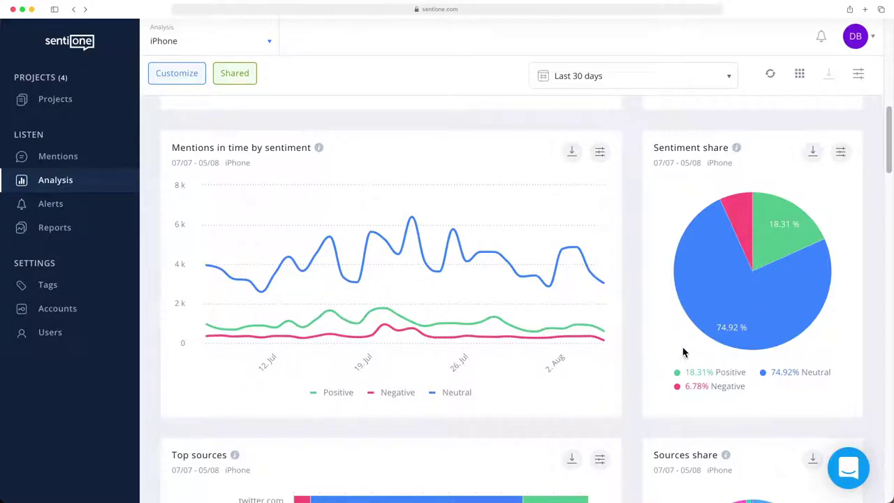
mouse_move(698, 316)
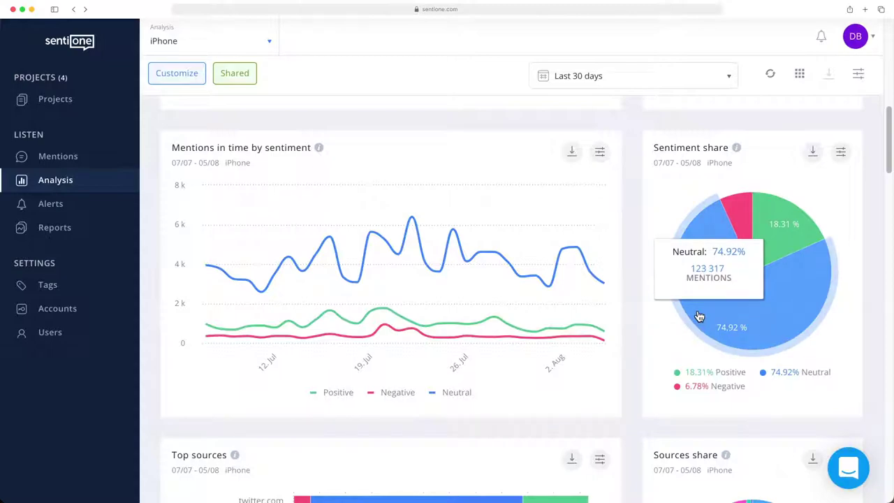
mouse_move(779, 220)
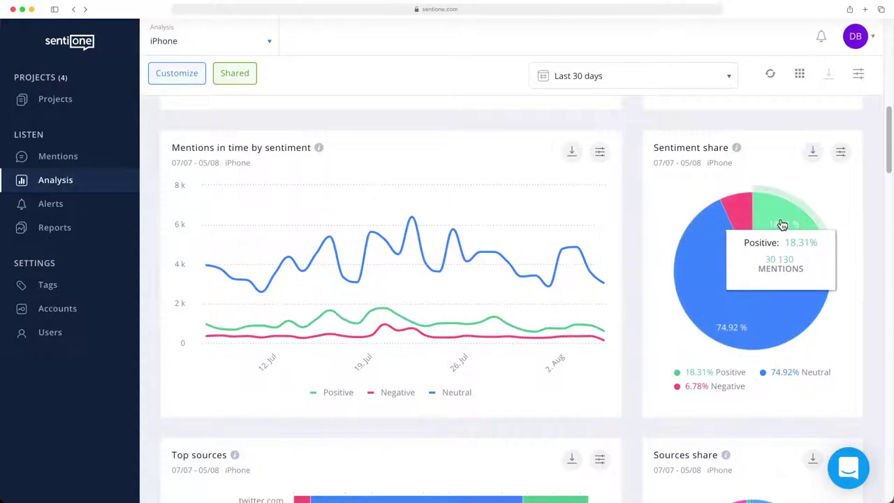
mouse_move(746, 248)
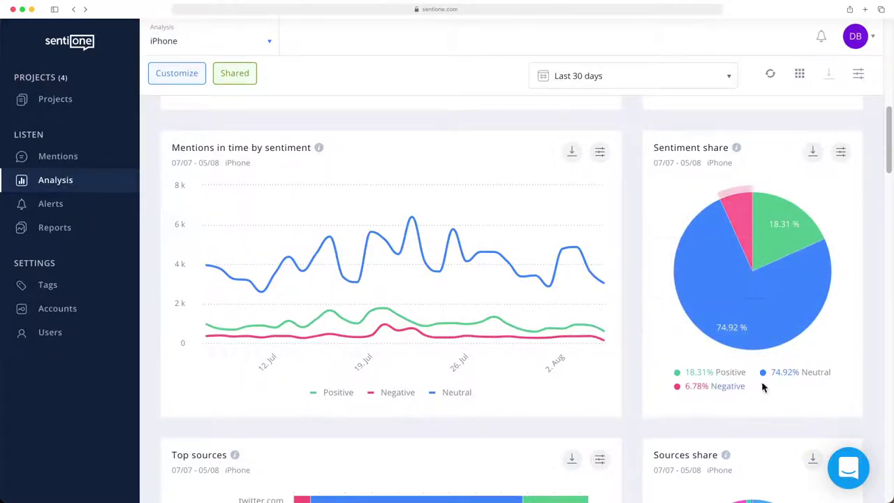
- Exclude the neutral mentions from the iPhone Sentiment share chart
left_click(800, 374)
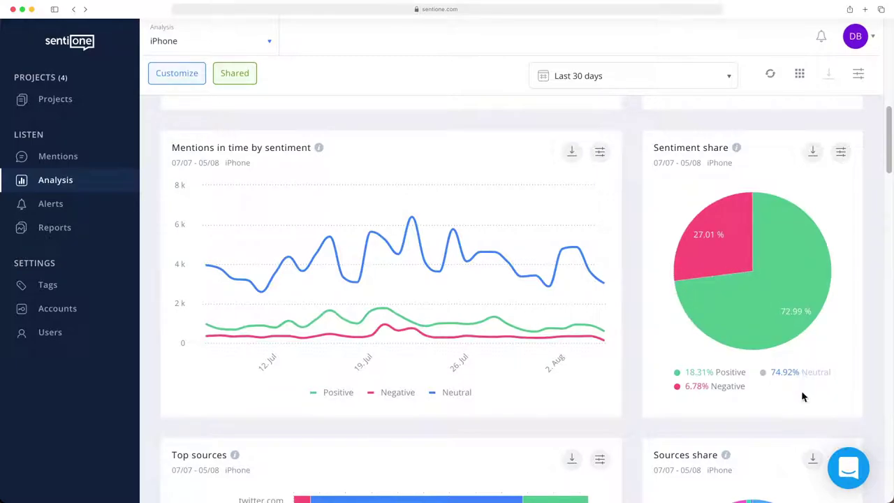
mouse_move(733, 346)
- Filter the Top sources widget of the iPhone dashboard to show only Websites as the source
scroll(794, 390, "down", 5)
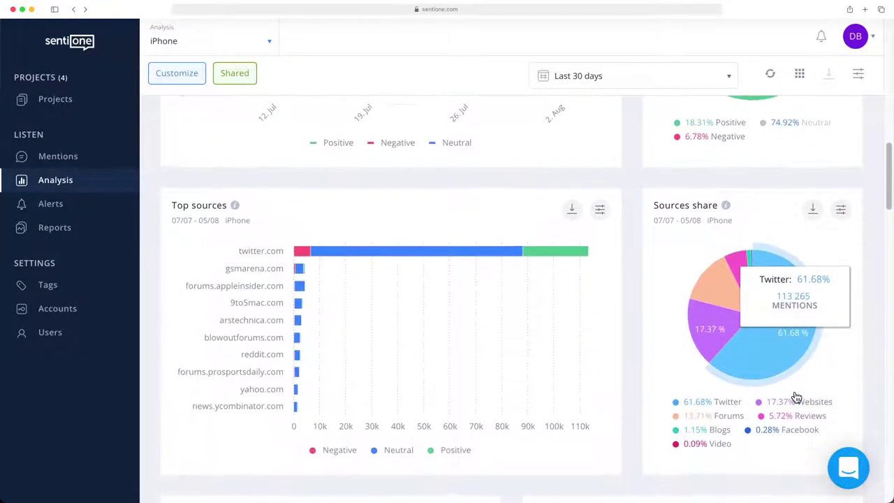
scroll(796, 396, "down", 1)
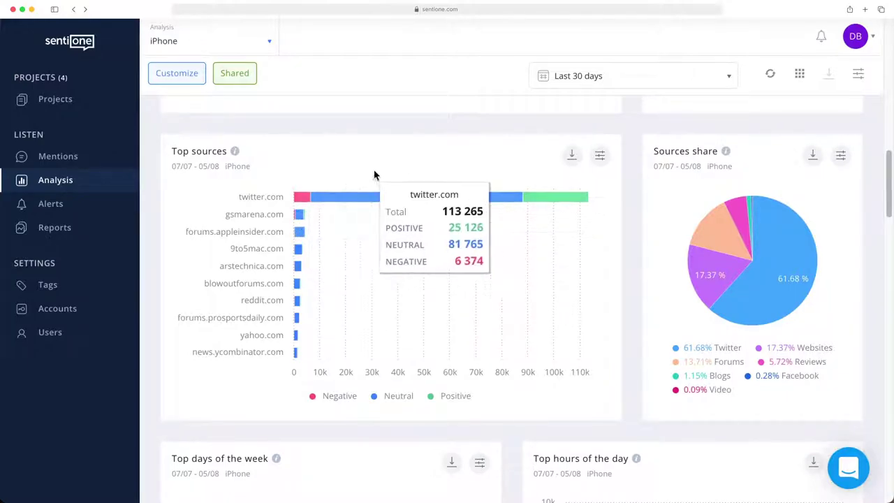
left_click(599, 155)
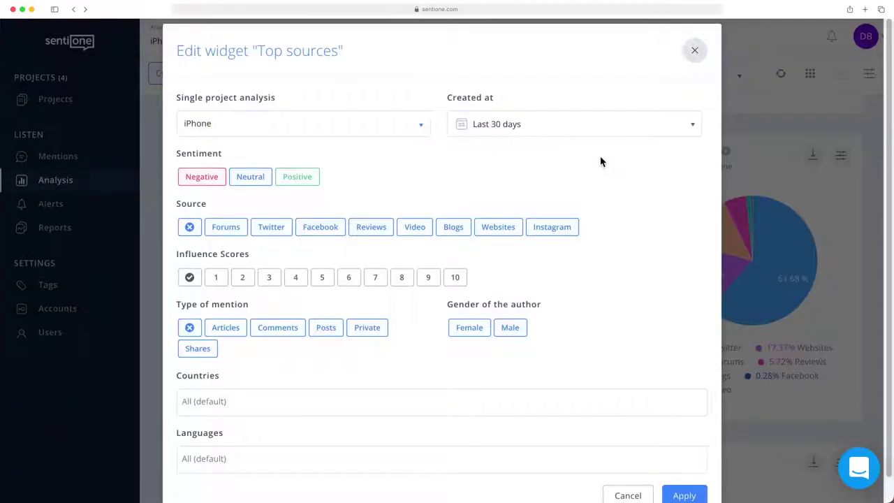
left_click(189, 227)
left_click(497, 230)
scroll(628, 333, "down", 1)
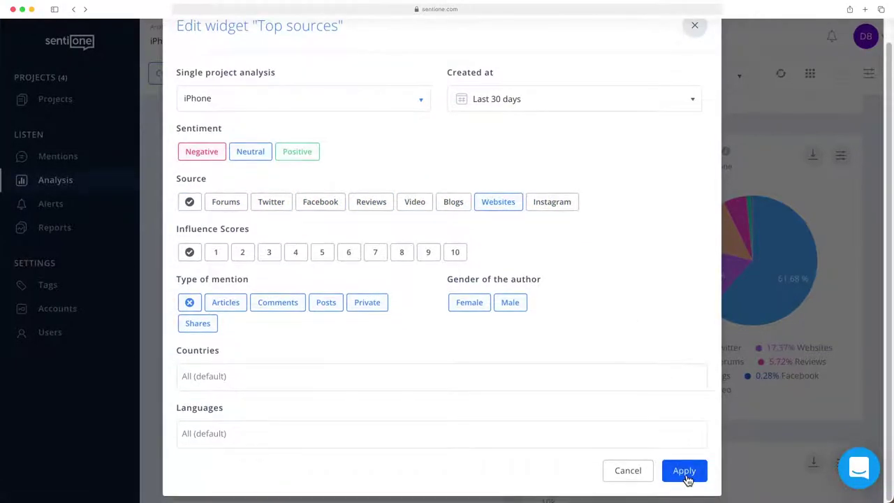
left_click(684, 474)
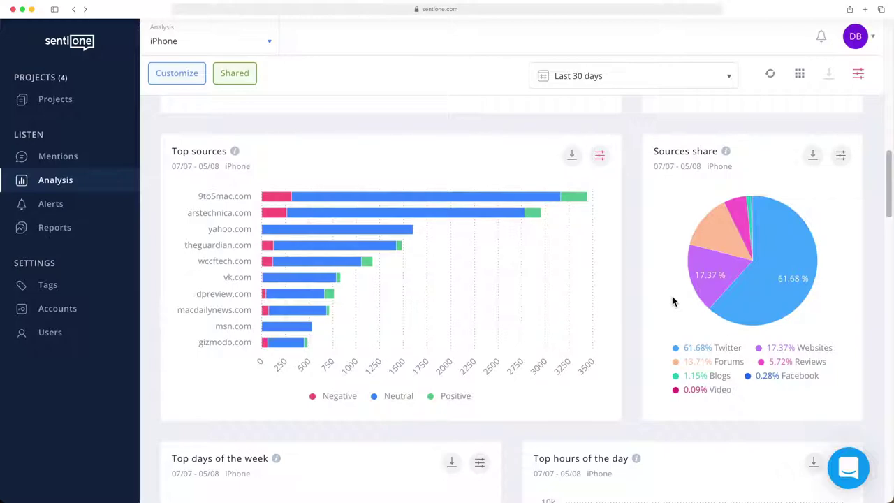
- Examine the iPhone sources share, top days of the week, top hours of the day and gender charts
mouse_move(760, 313)
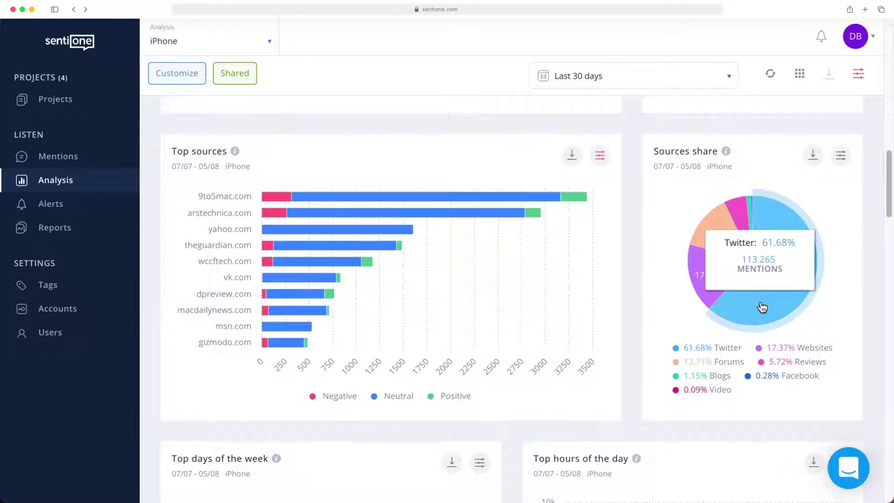
scroll(633, 359, "down", 4)
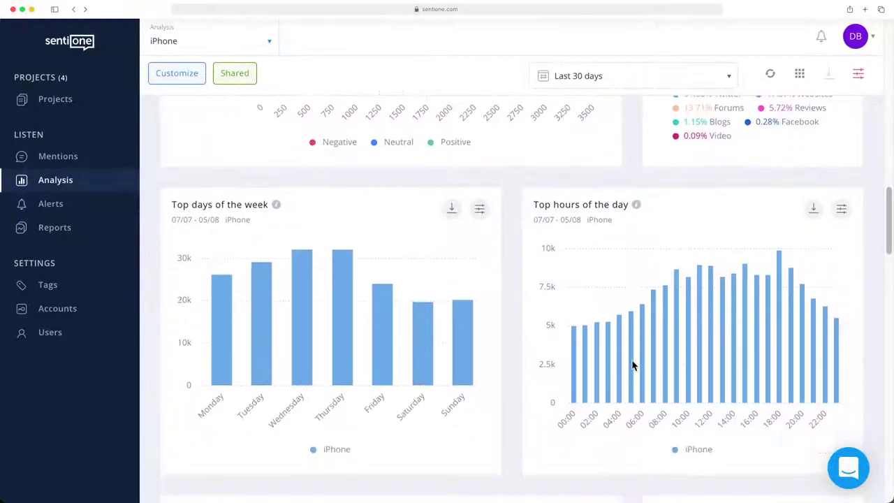
scroll(514, 361, "down", 1)
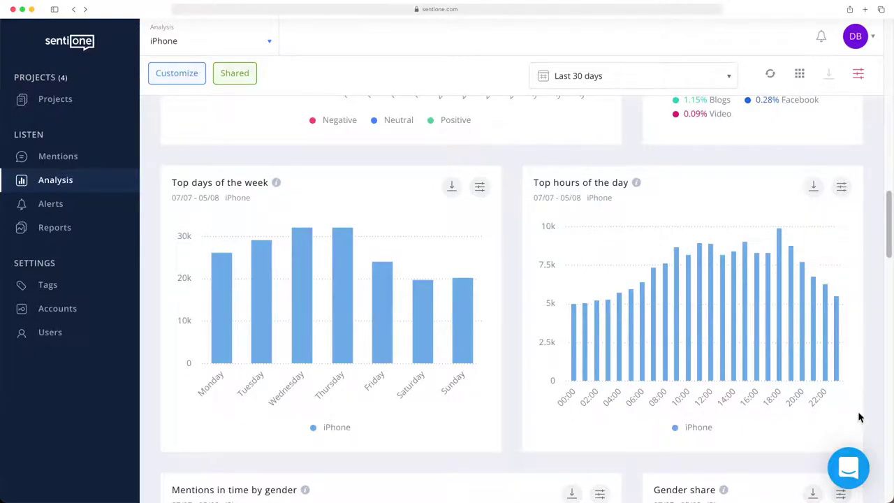
scroll(859, 417, "down", 5)
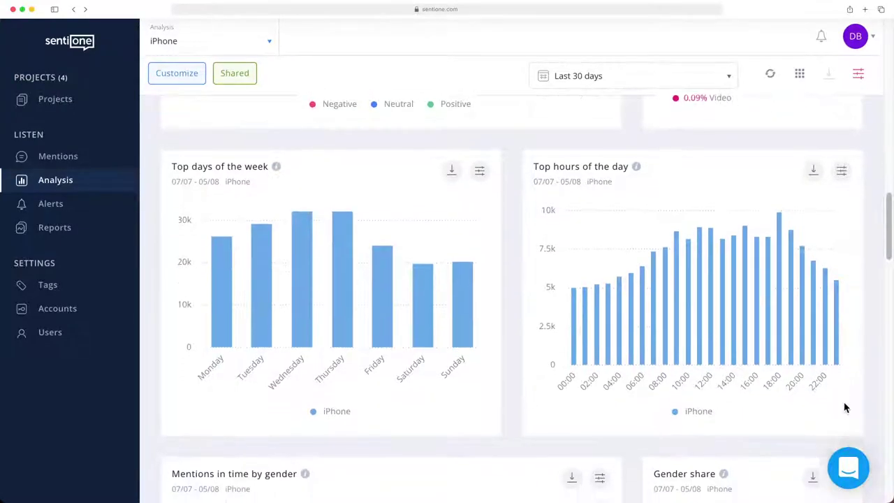
scroll(851, 403, "down", 3)
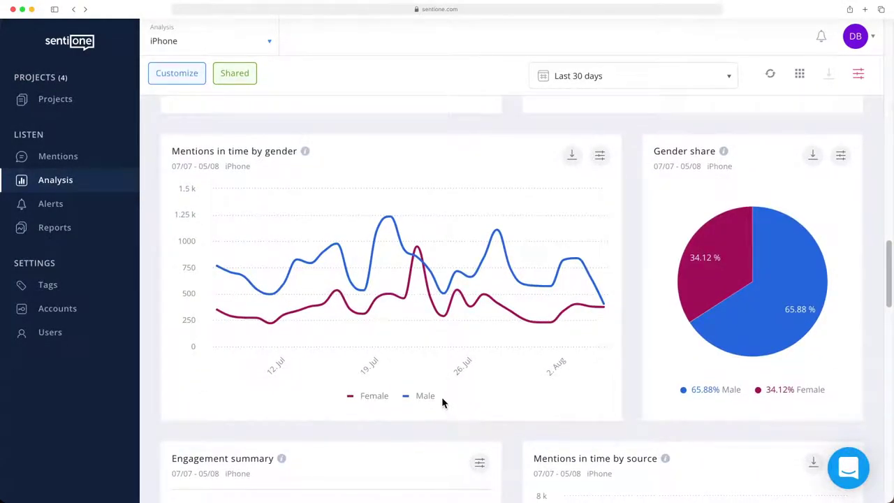
mouse_move(333, 316)
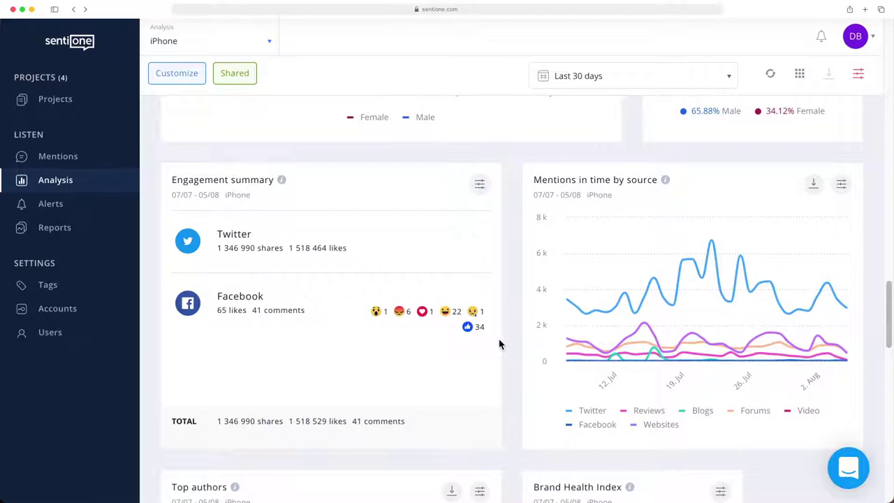
- Examine the engagement summary, mentions by source, top authors, Brand Health Index, keyword cloud, image gallery and top hashtags for iPhone
mouse_move(575, 356)
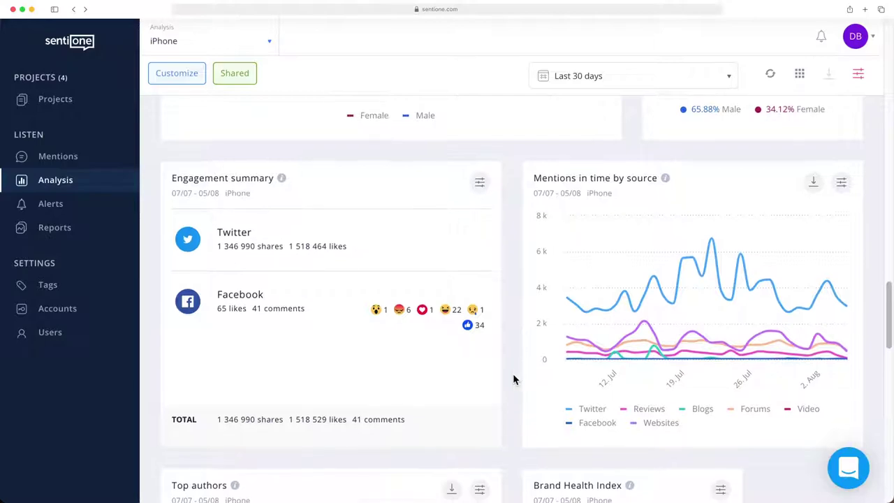
scroll(513, 379, "down", 5)
scroll(514, 379, "down", 1)
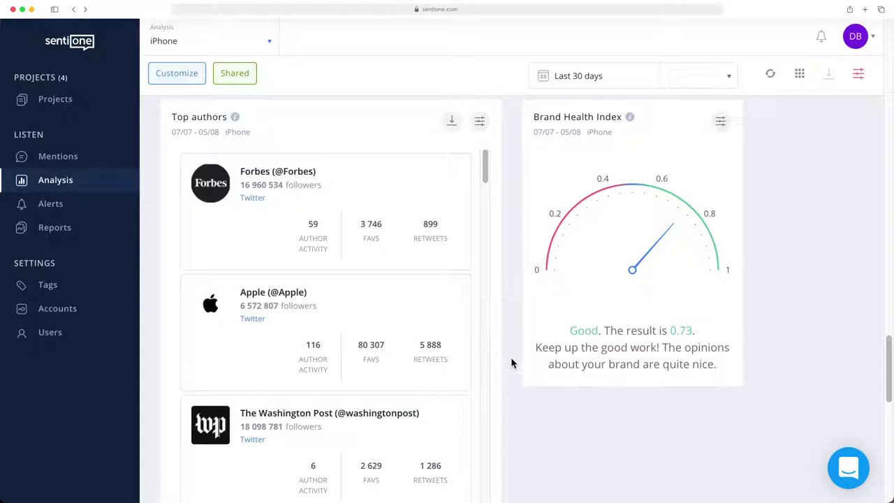
mouse_move(311, 236)
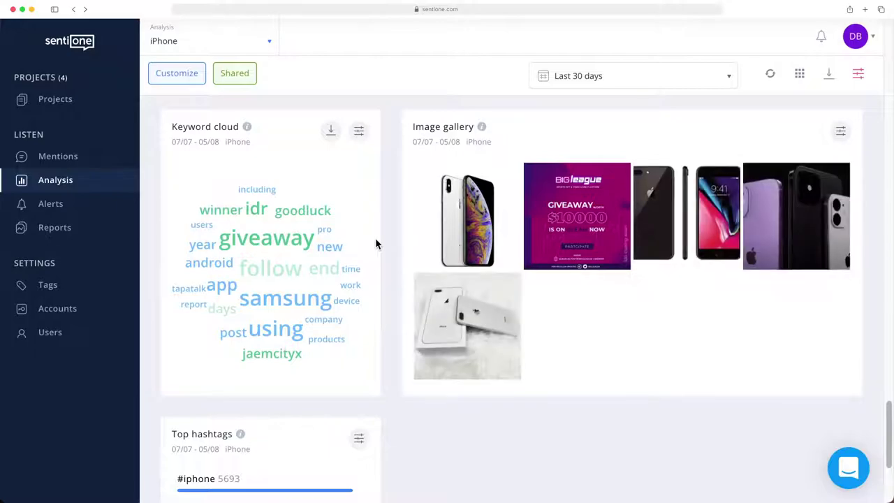
left_click(291, 246)
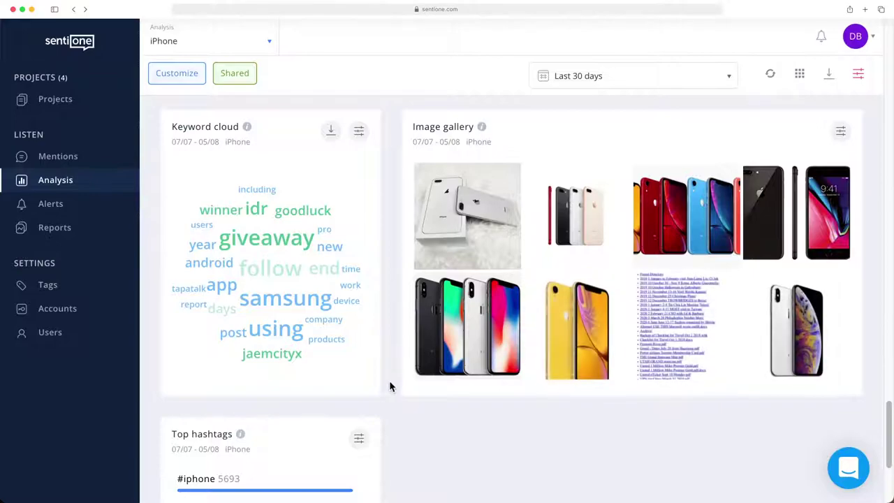
scroll(391, 386, "down", 5)
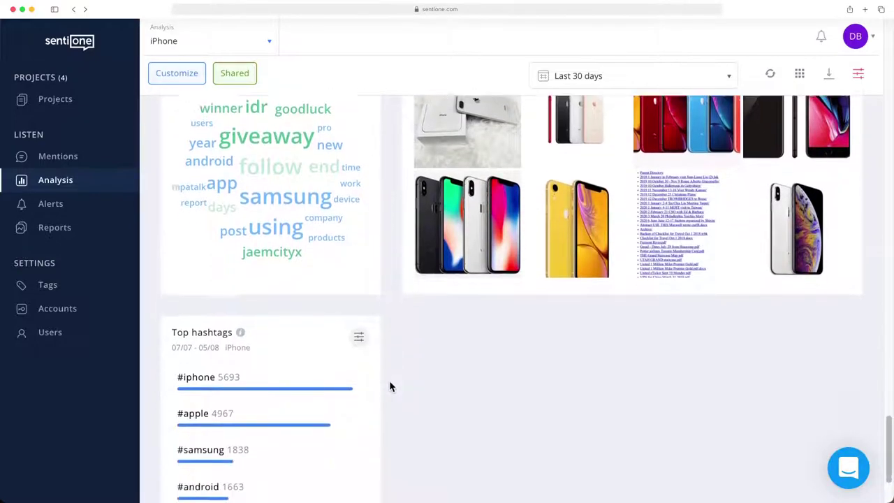
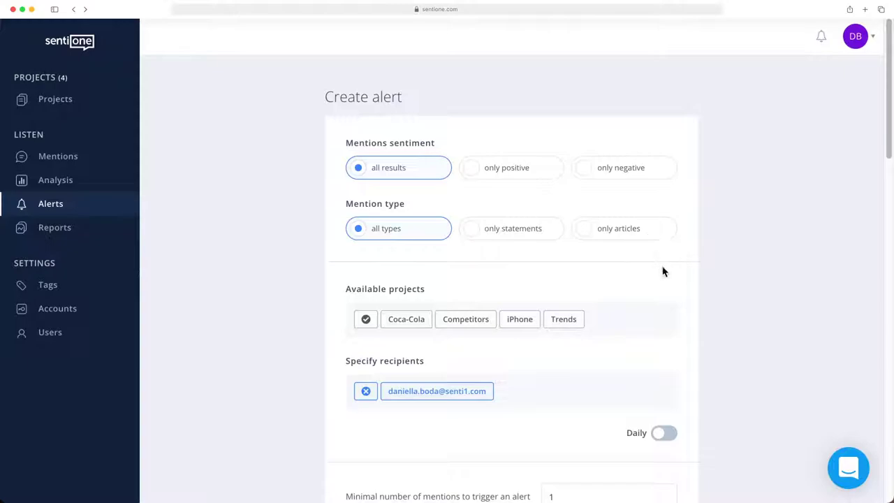
- Select the Coca-Cola project for the new alert and change the minimal number of mentions that triggers it
scroll(663, 276, "down", 3)
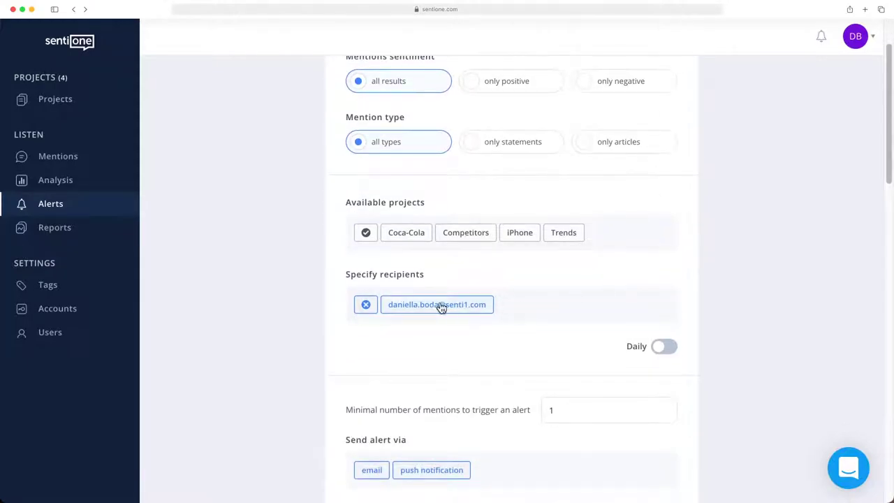
left_click(401, 240)
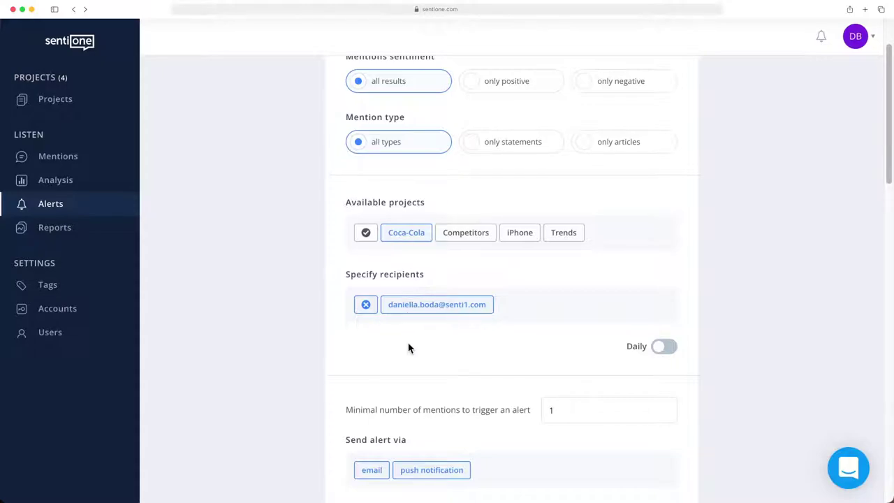
scroll(409, 347, "down", 5)
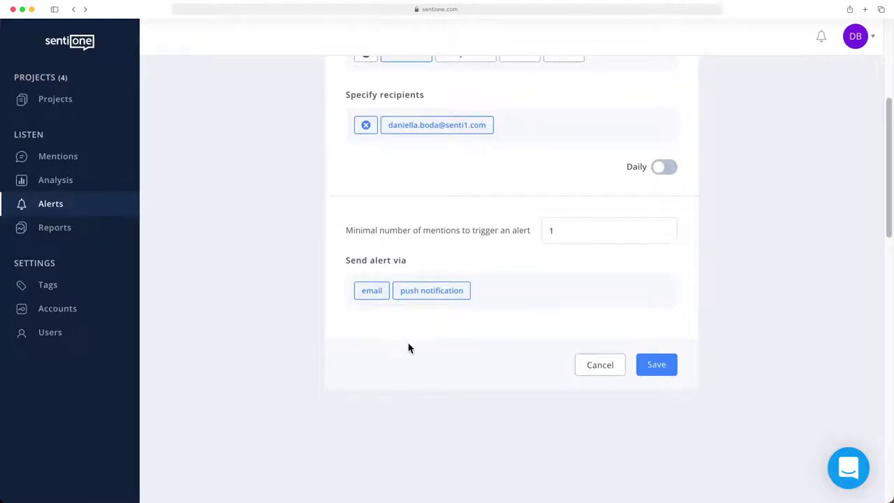
left_click(575, 230)
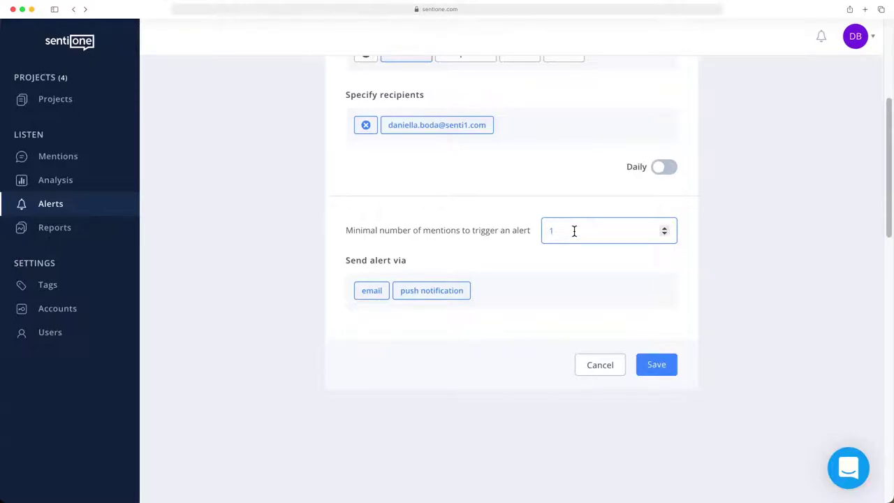
type("0")
- Make the Coca-Cola alert daily with a delivery time of 09:00 and save it
left_click(669, 170)
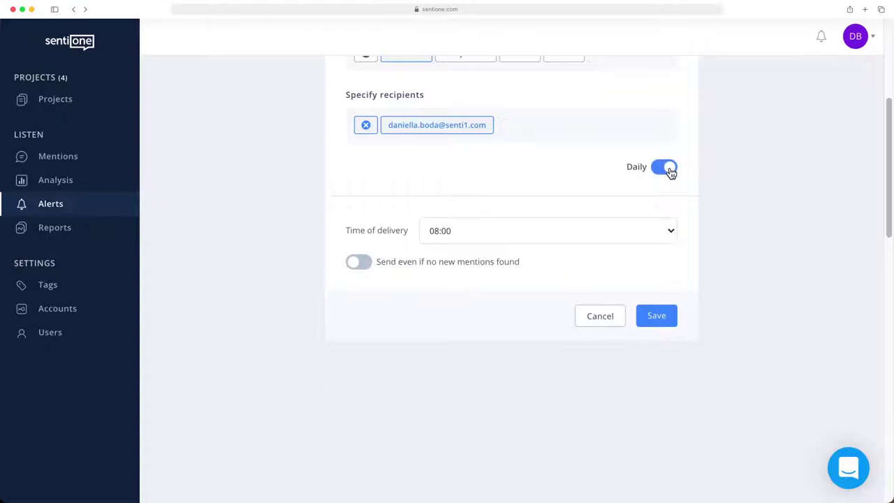
left_click(451, 234)
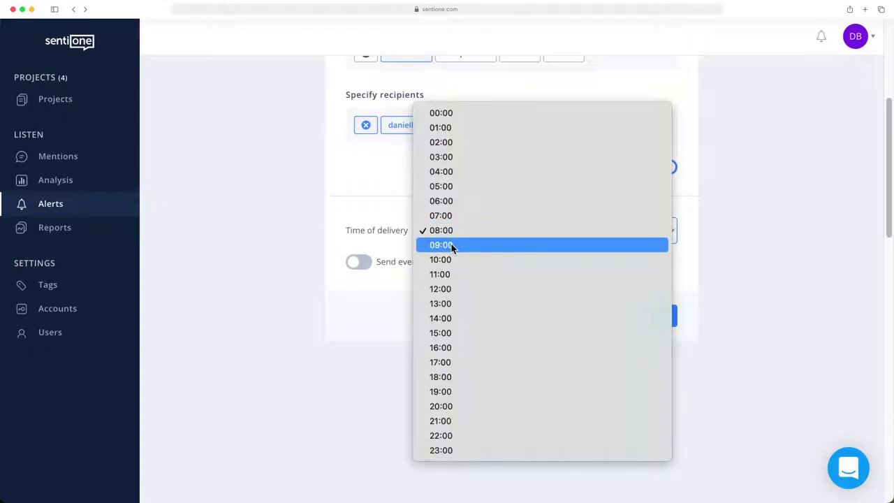
left_click(452, 245)
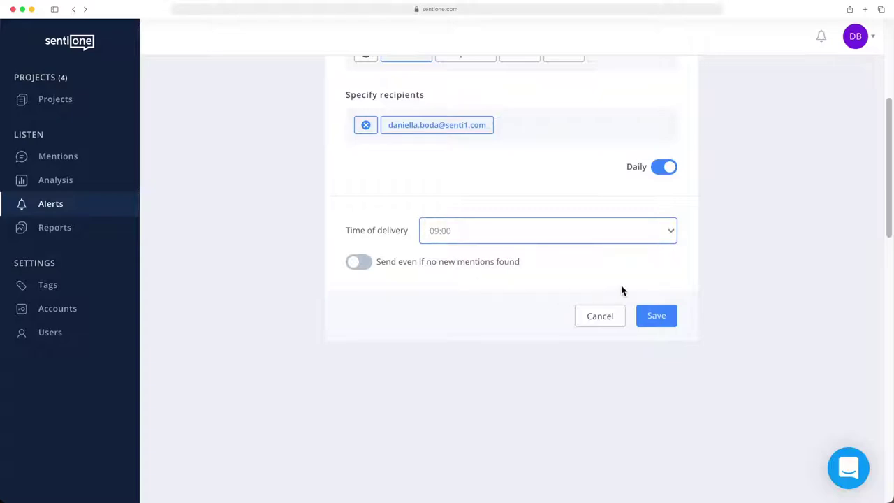
left_click(658, 318)
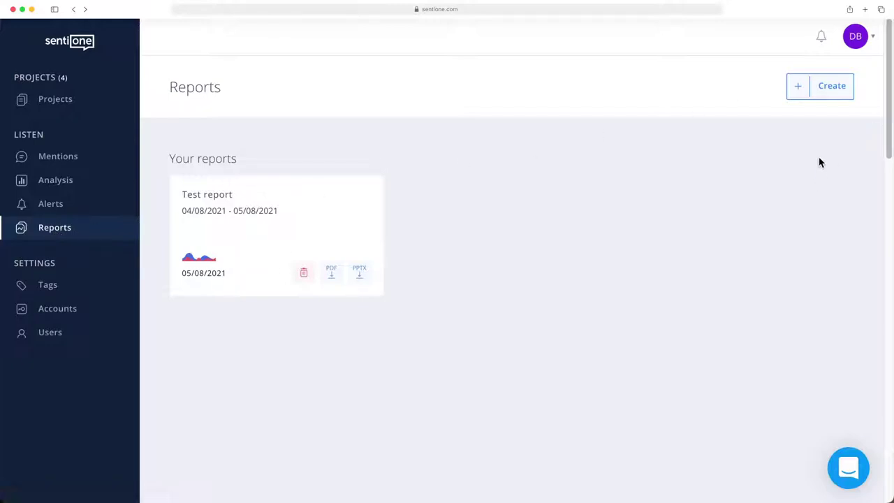
- Start creating a one-time Brand Awareness 2.0 report
left_click(813, 95)
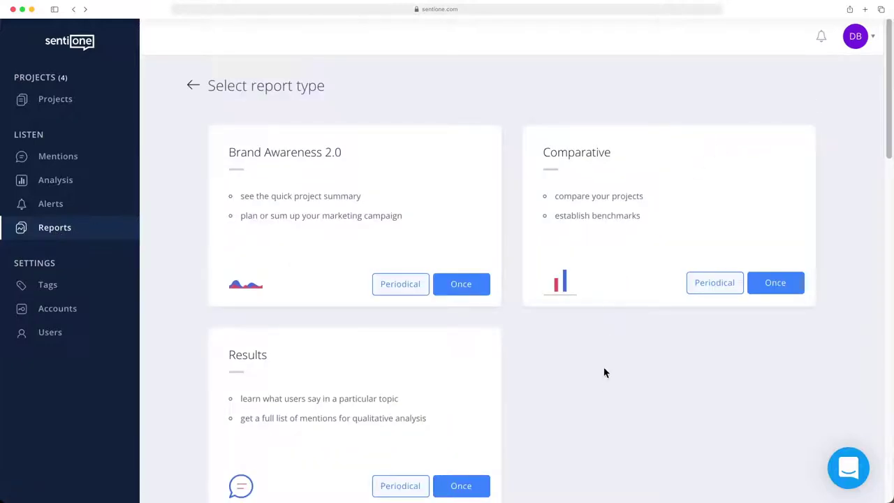
scroll(605, 402, "down", 1)
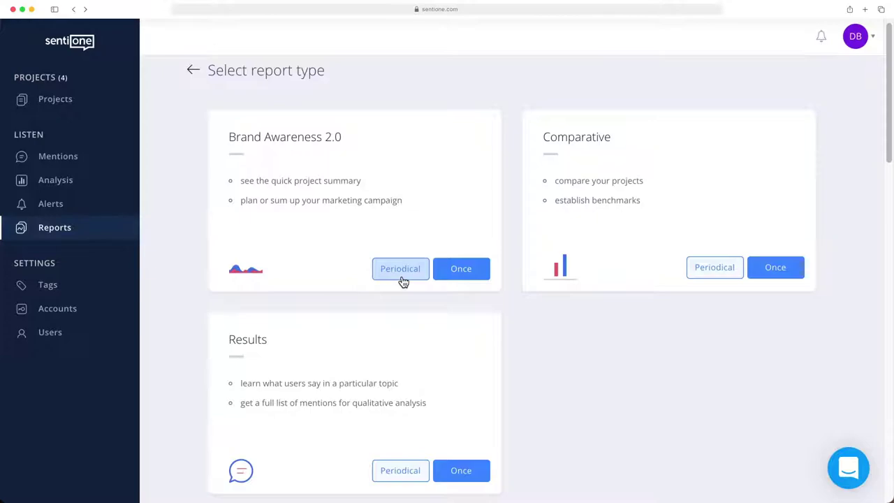
left_click(463, 273)
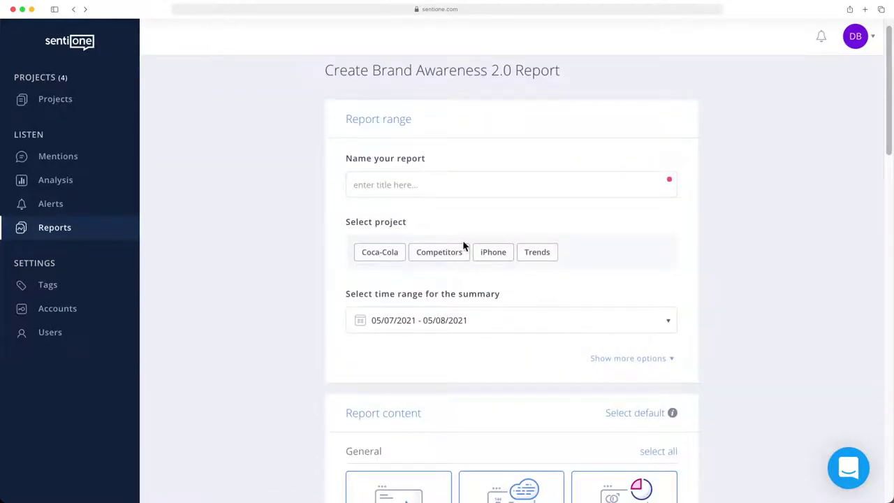
- Name the report Coca-Cola, select the Coca-Cola project and check the time range options for the summary
left_click(433, 186)
type("Coca-Cola")
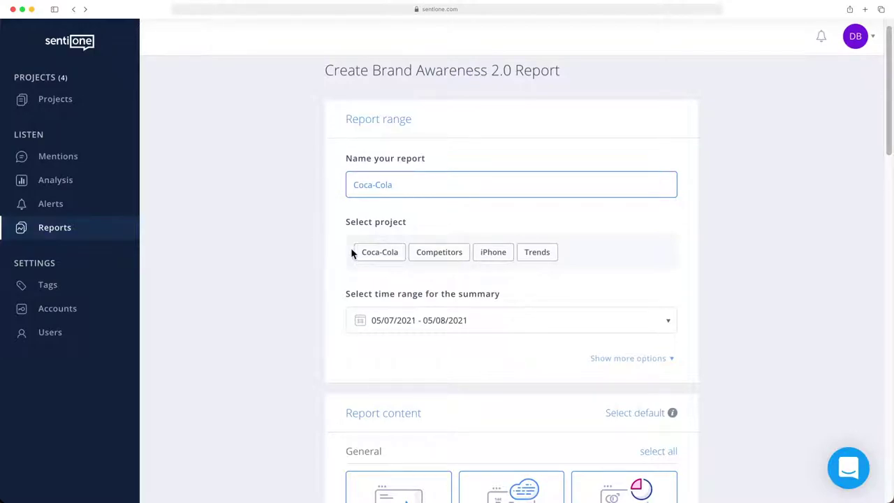
left_click(372, 257)
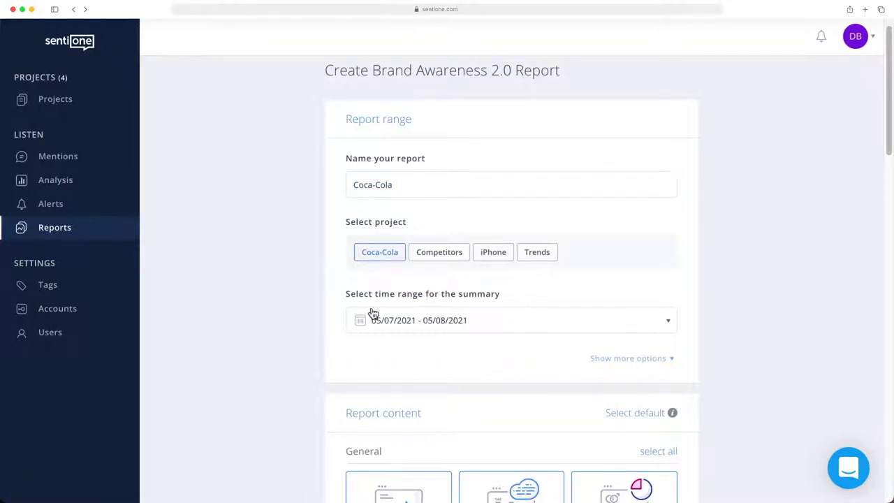
left_click(431, 333)
left_click(431, 333)
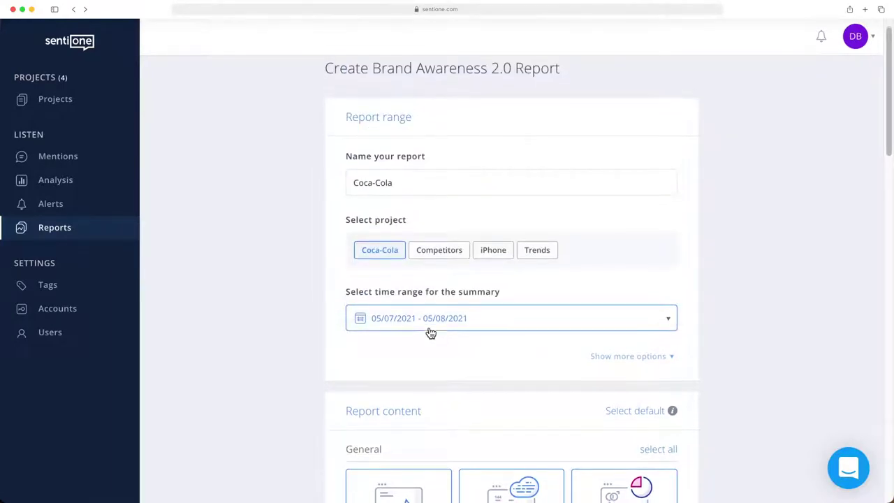
- Include all General analyses in the report content, adding the country, language and tags analyses
scroll(429, 333, "down", 2)
scroll(622, 278, "down", 3)
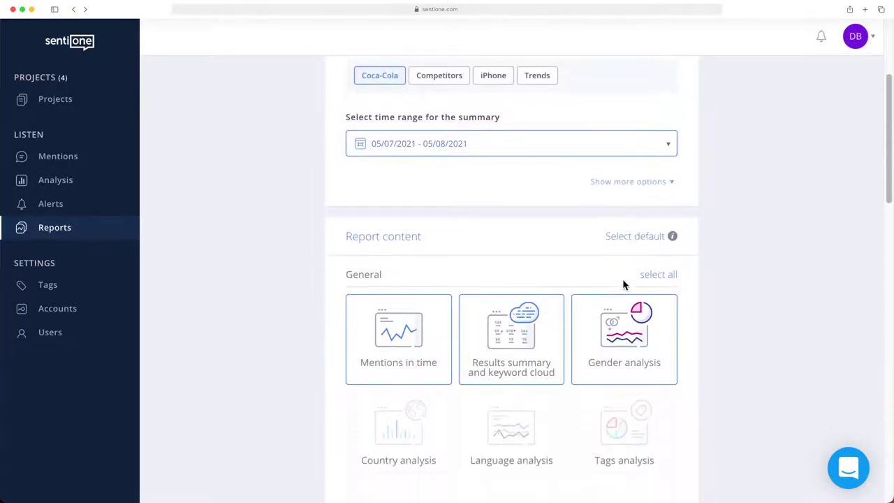
scroll(622, 278, "down", 3)
scroll(624, 285, "down", 2)
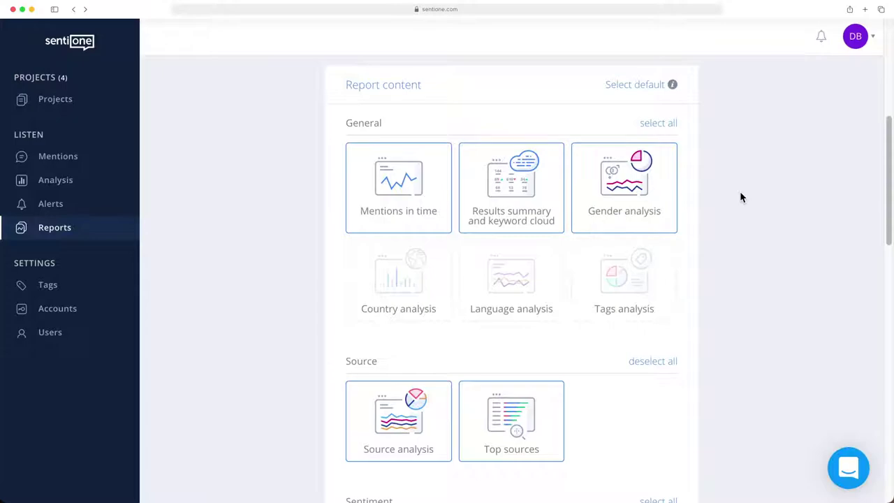
left_click(654, 125)
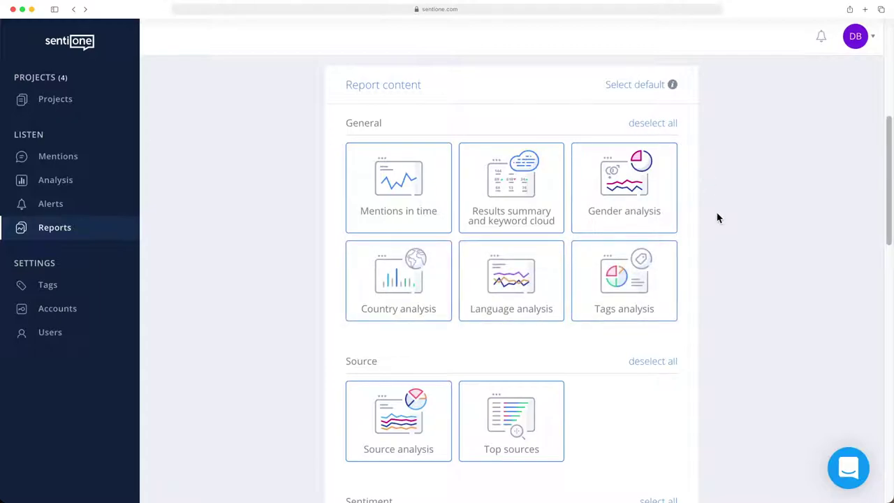
- Check the remaining report content and options, keep pages with no results hidden, and generate the Coca-Cola report
scroll(717, 218, "down", 3)
scroll(717, 218, "down", 5)
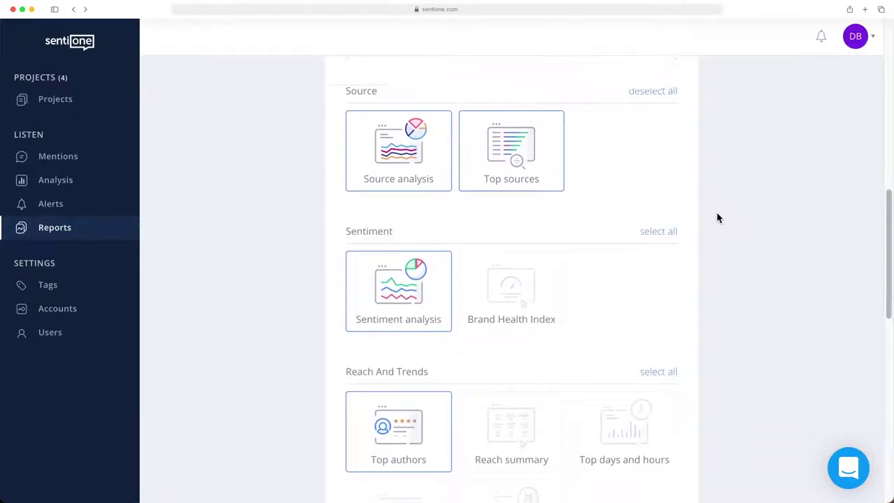
scroll(717, 217, "down", 2)
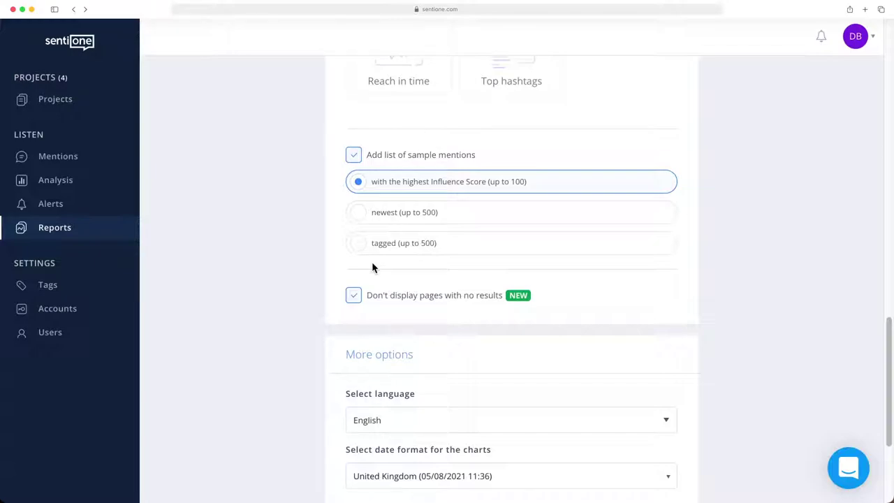
scroll(372, 268, "down", 1)
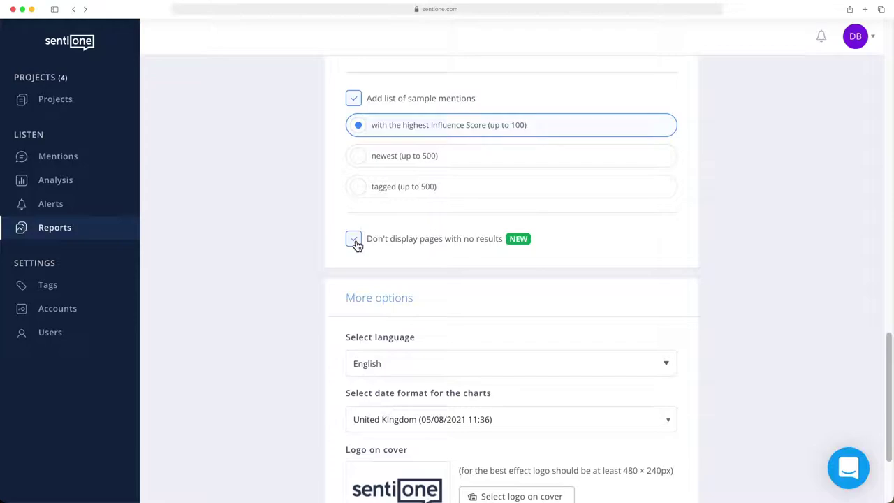
left_click(354, 240)
scroll(357, 245, "down", 3)
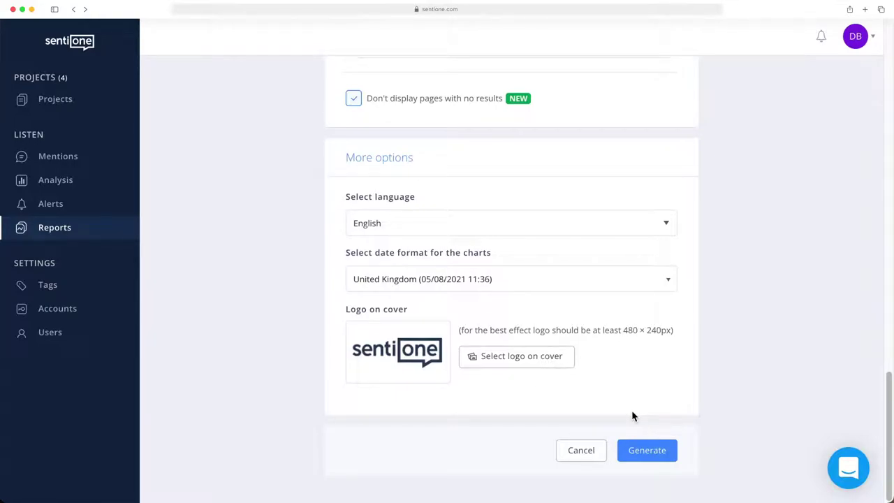
left_click(645, 452)
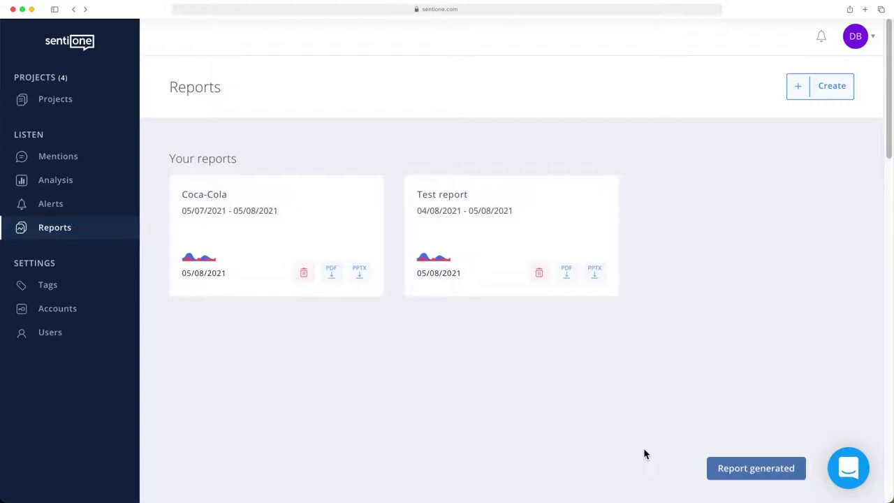
- Open the generated Coca-Cola report to view its cover page and return to the reports list
left_click(296, 191)
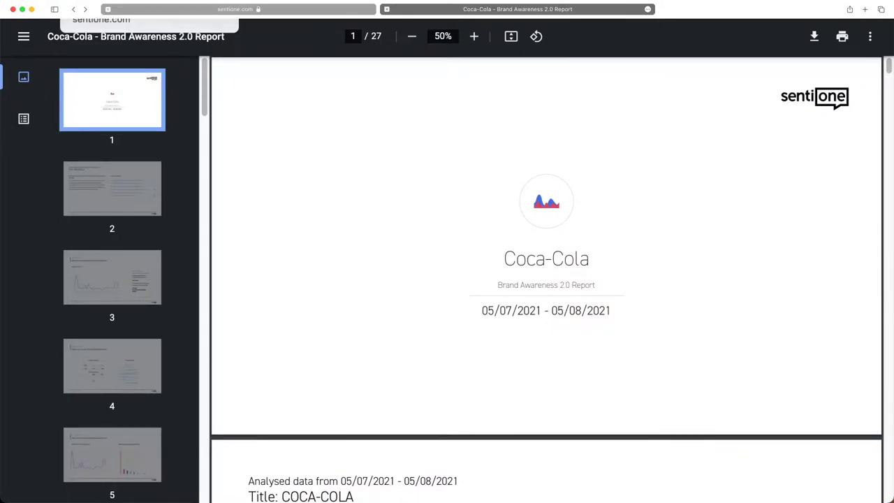
left_click(140, 9)
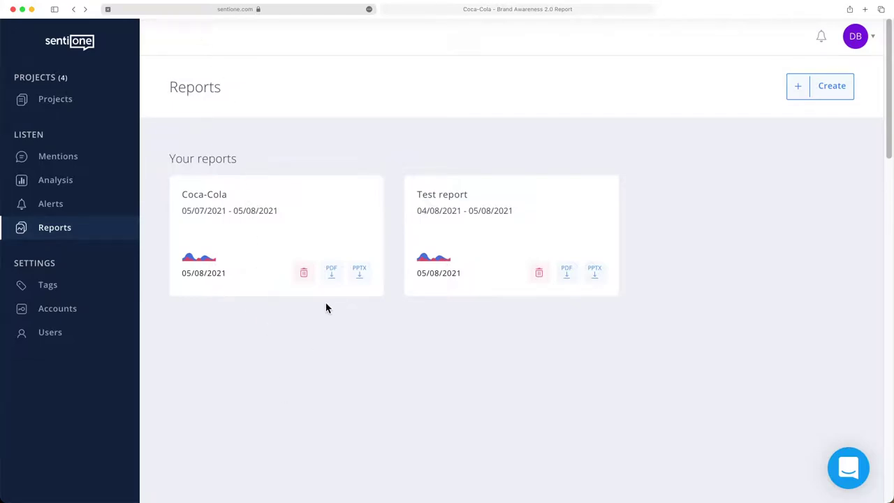